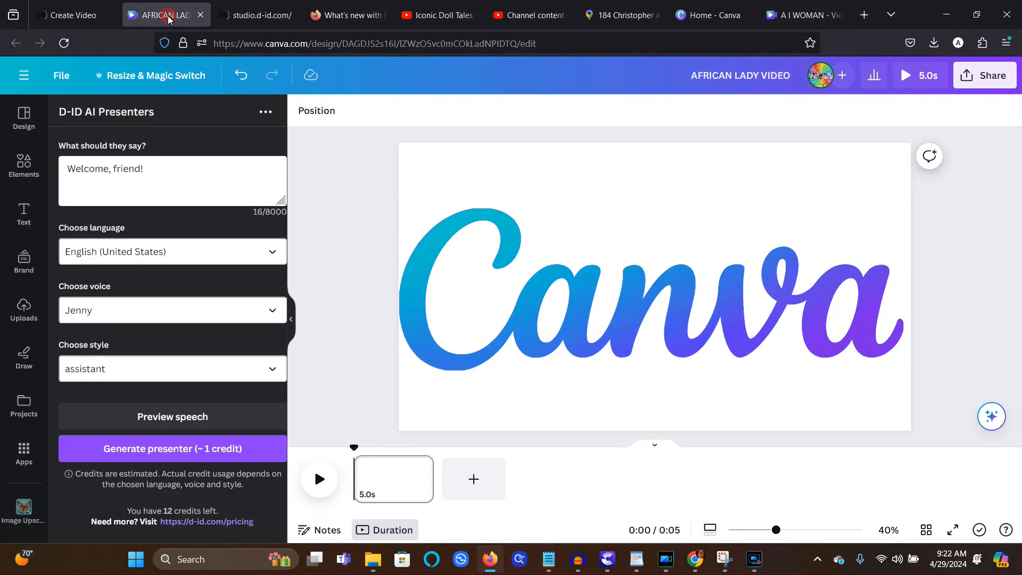
# Look at the AFRICAN PHOTO image in PowerDirector, and return to the Canva presenter settings in the browser
pyautogui.scroll(-2, 192, 234)
pyautogui.scroll(5, 193, 239)
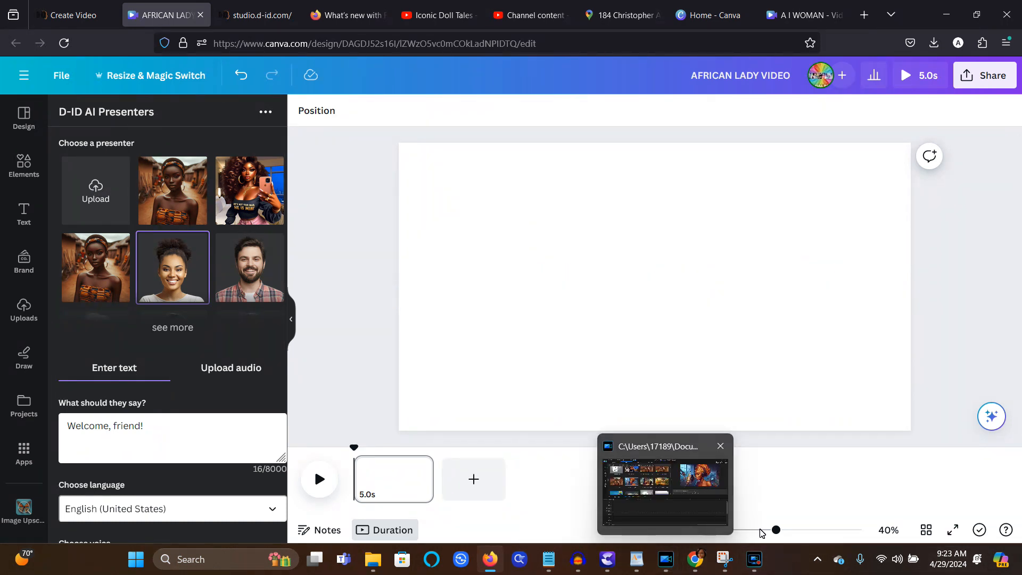
pyautogui.click(664, 562)
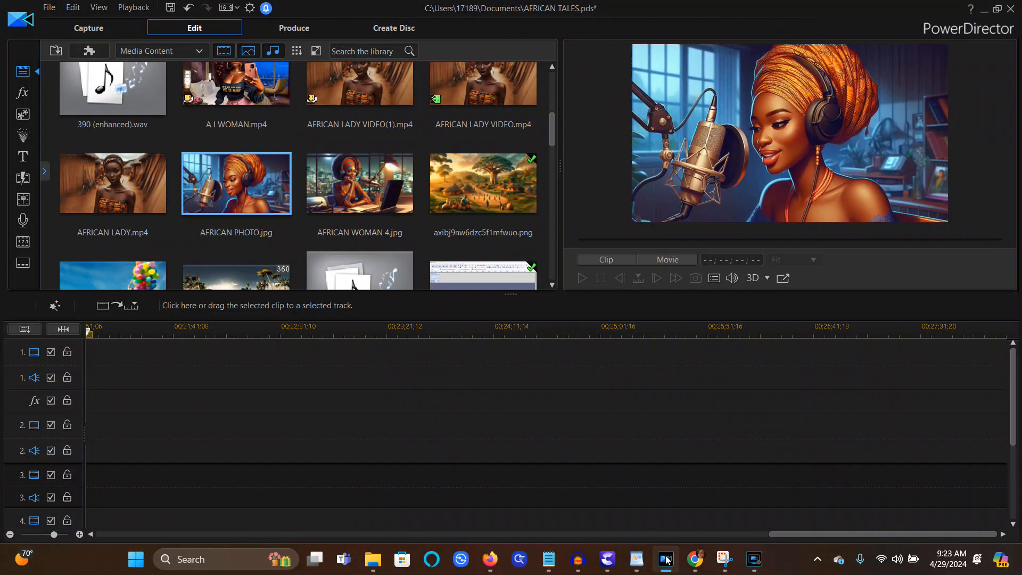
pyautogui.moveTo(634, 569)
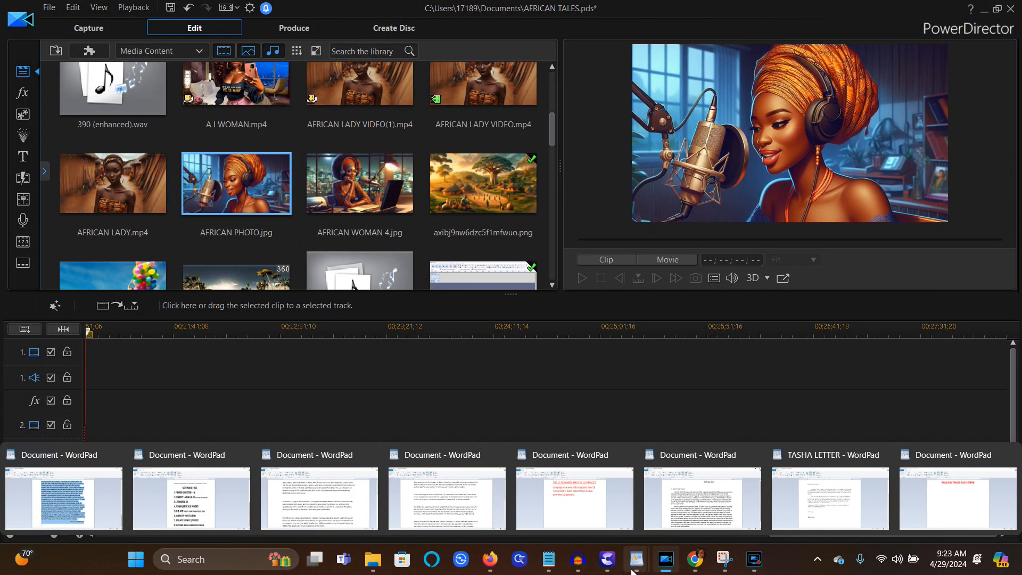
pyautogui.click(490, 559)
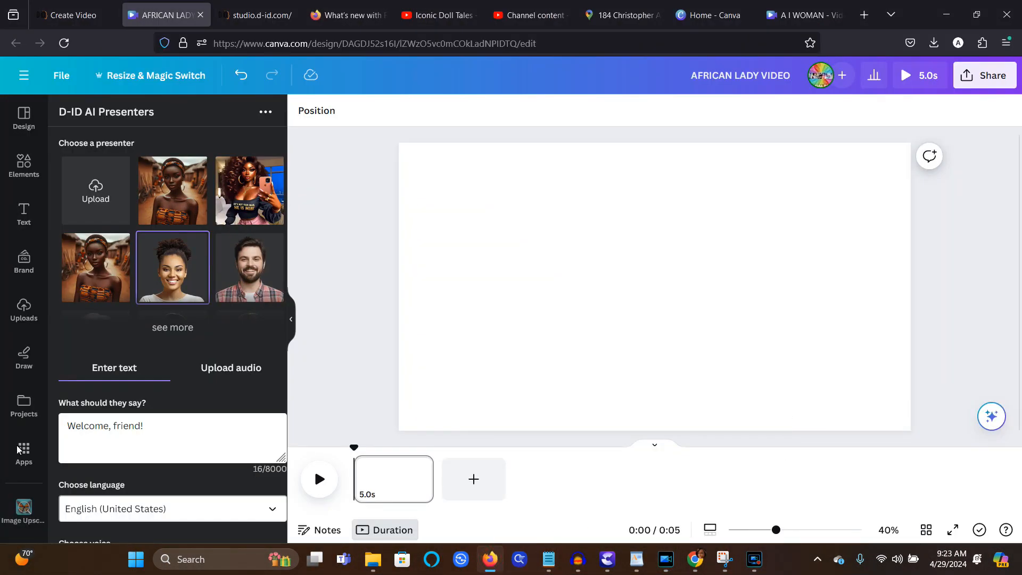
# Upload the AFRICAN PHOTO image from the Pictures folder as a new presenter in D-ID AI Presenters
pyautogui.click(96, 199)
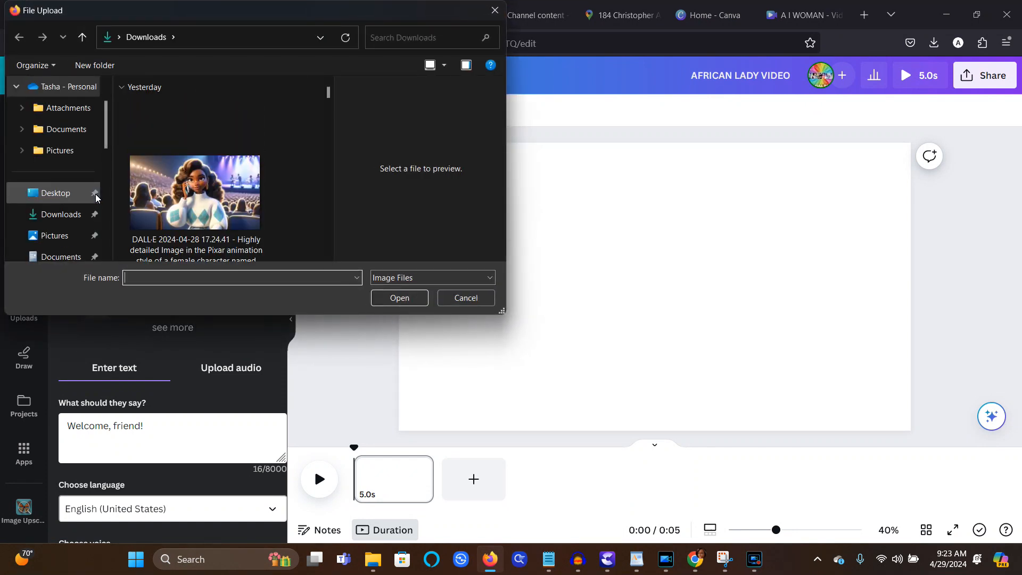
pyautogui.click(65, 238)
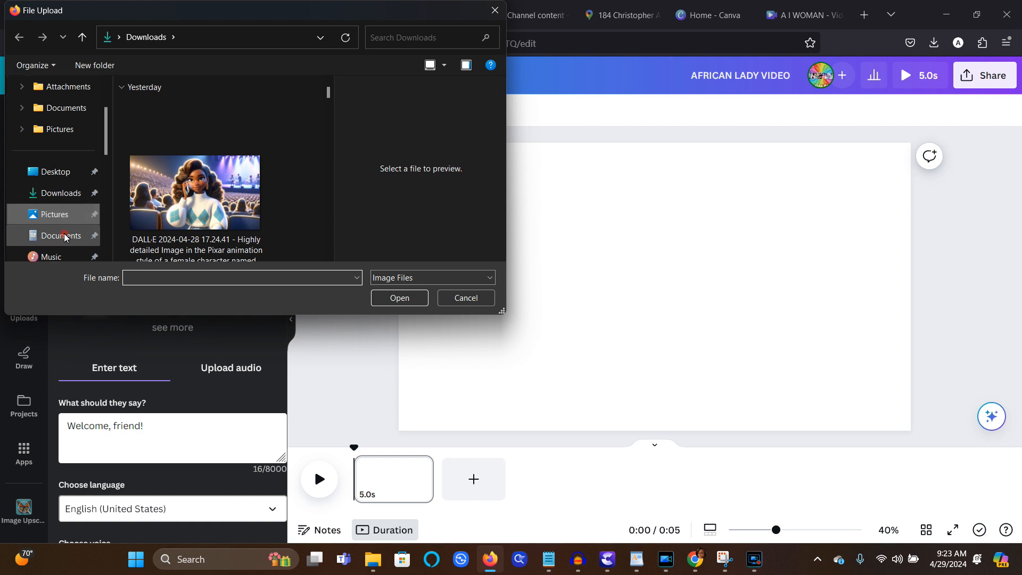
pyautogui.click(446, 41)
pyautogui.write('a')
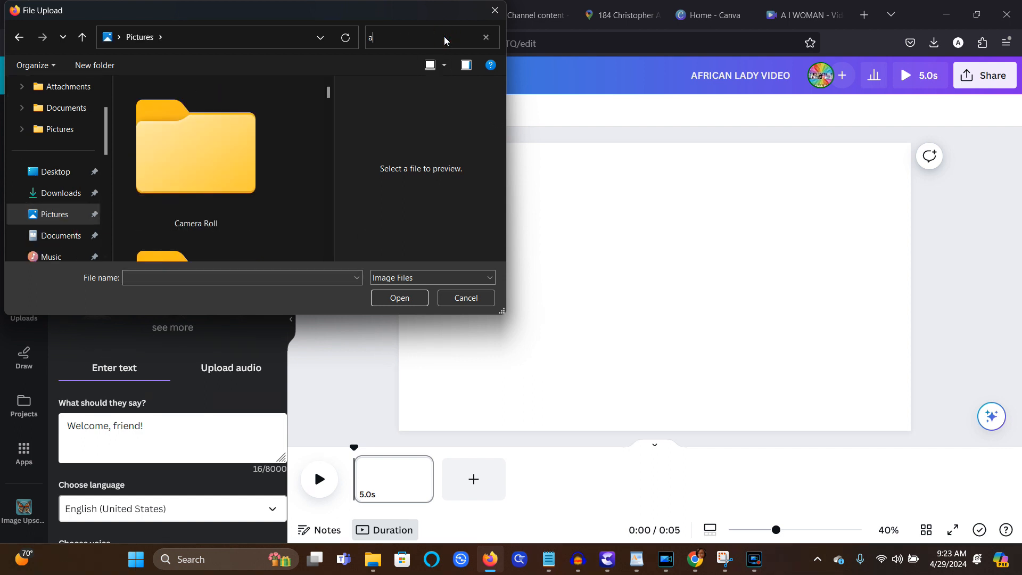
pyautogui.write('frican')
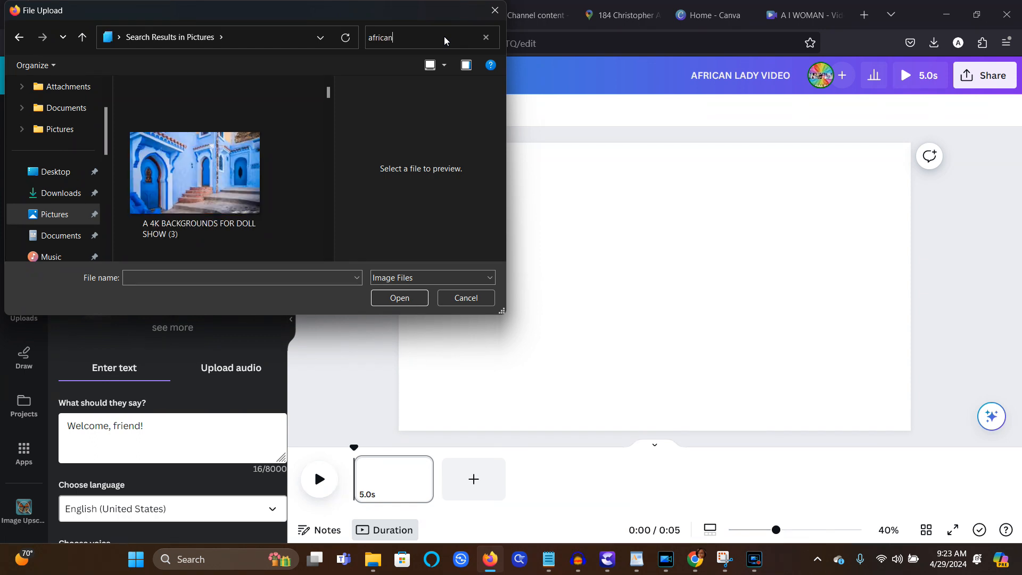
pyautogui.write(' ph')
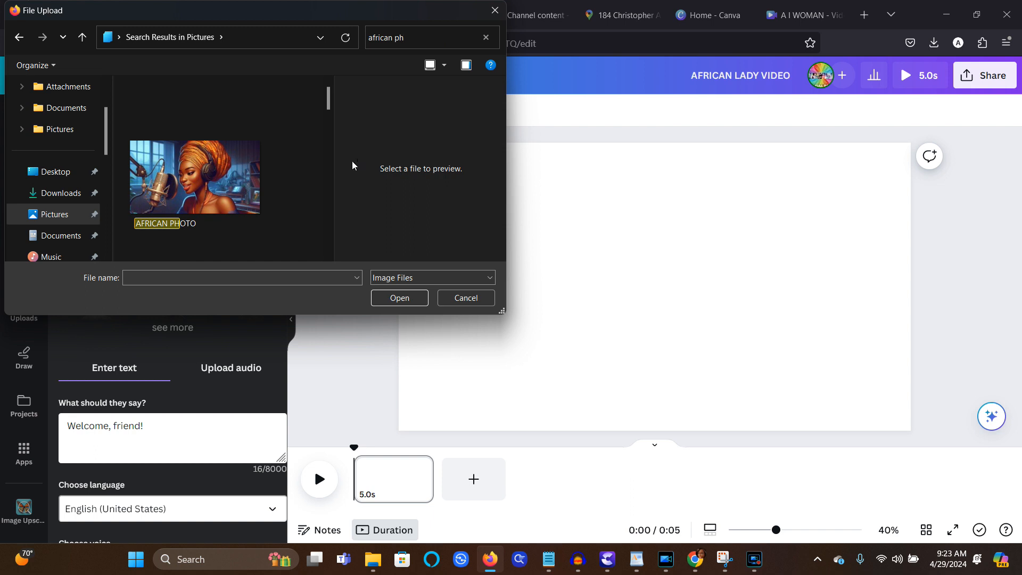
pyautogui.click(215, 178)
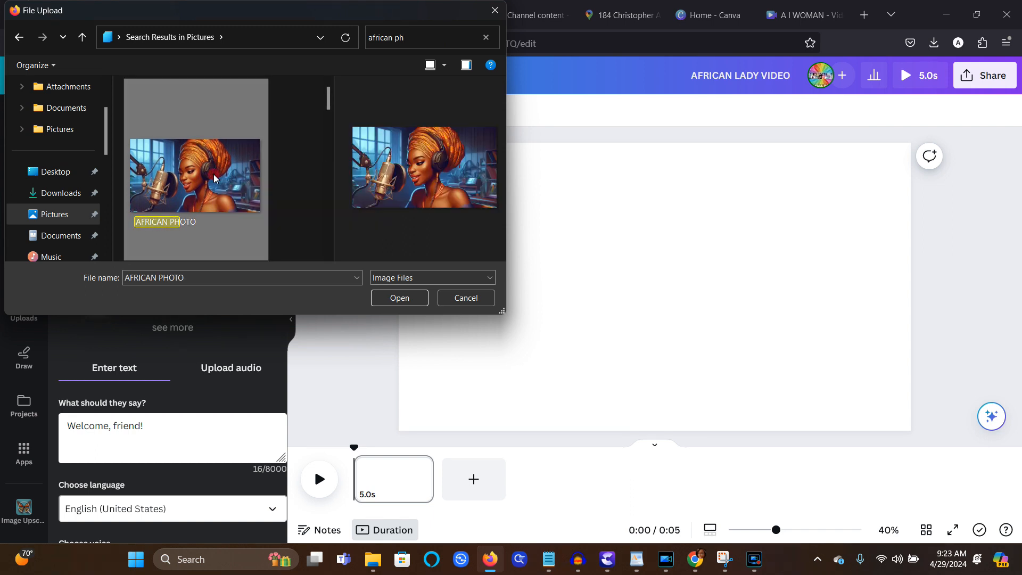
pyautogui.click(400, 299)
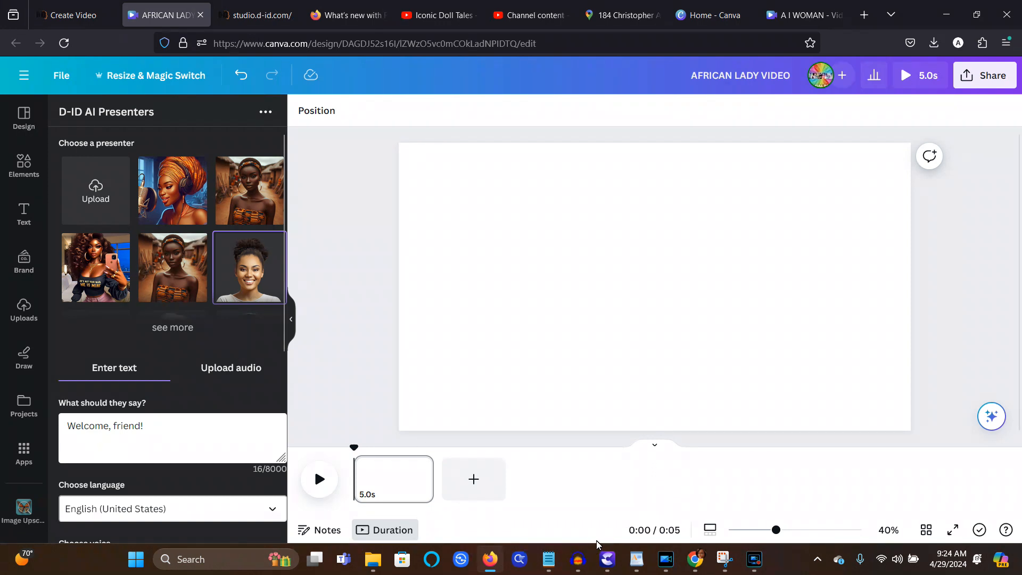
# Switch to CreateStudio and delete the existing Text to Speech clip from the timeline
pyautogui.moveTo(609, 565)
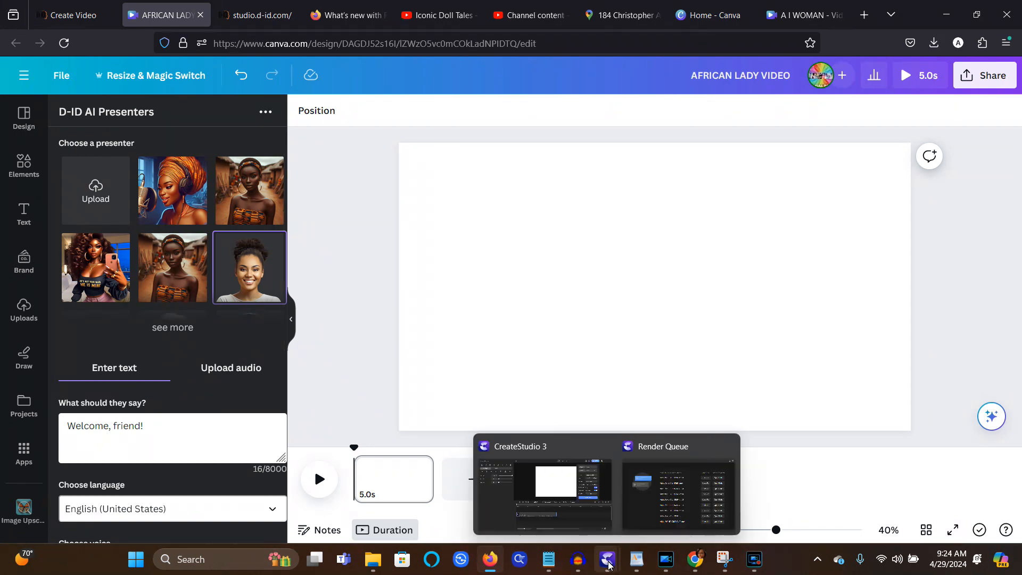
pyautogui.click(590, 509)
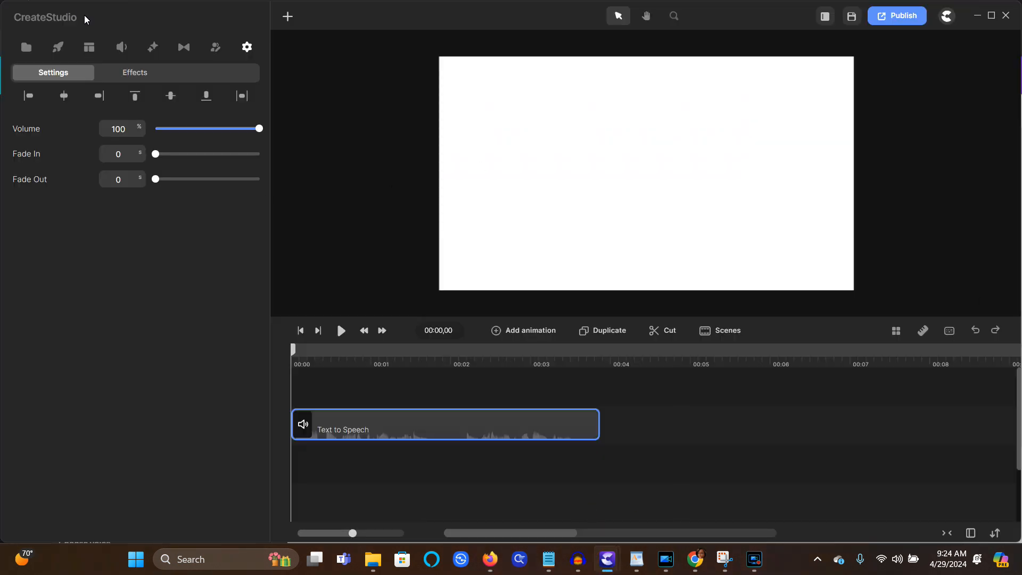
pyautogui.click(122, 50)
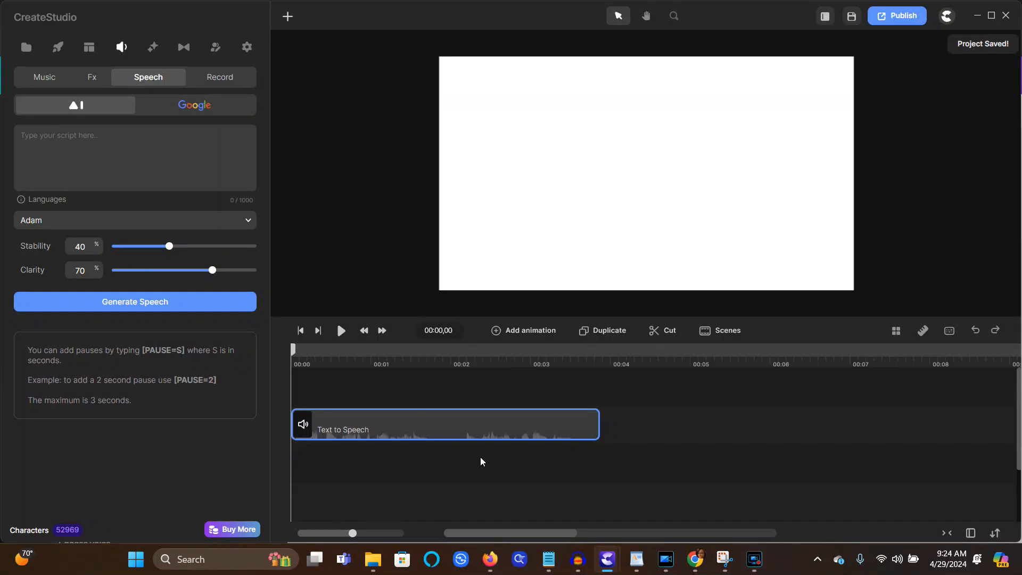
pyautogui.click(462, 433)
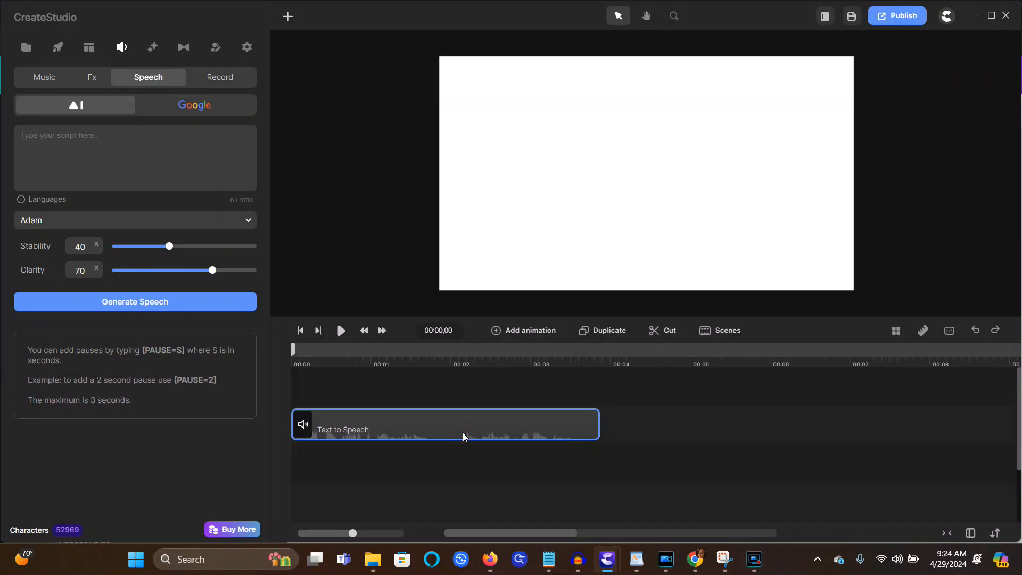
pyautogui.rightClick(463, 432)
pyautogui.click(484, 421)
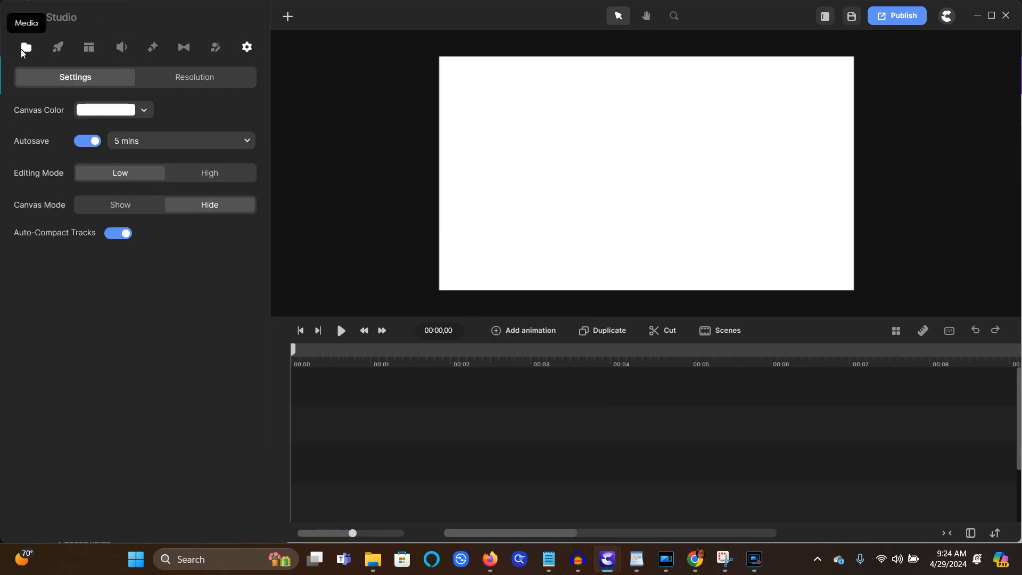
# Open the AI speech generator and show its female voices
pyautogui.click(122, 48)
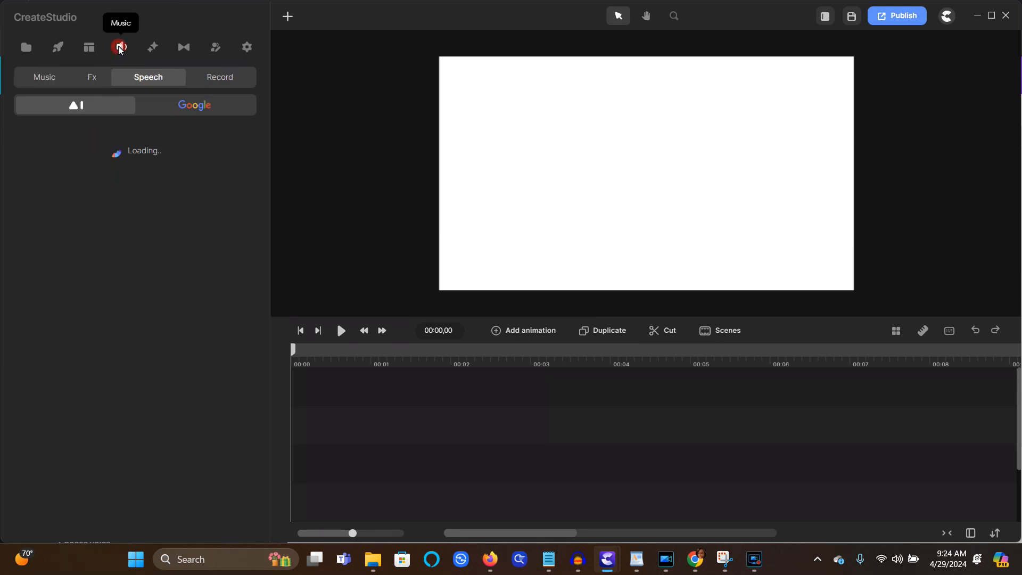
pyautogui.click(158, 78)
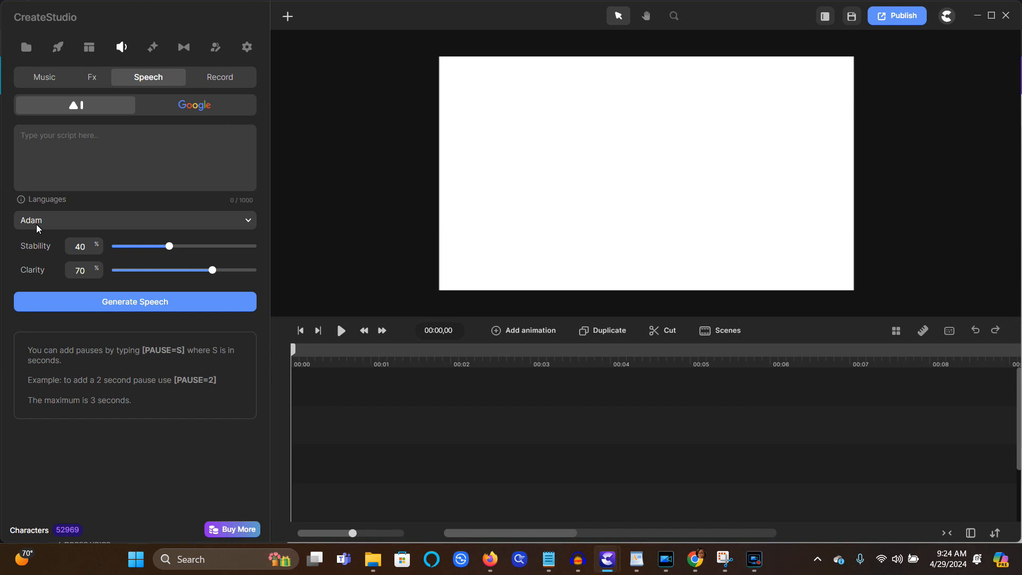
pyautogui.click(249, 221)
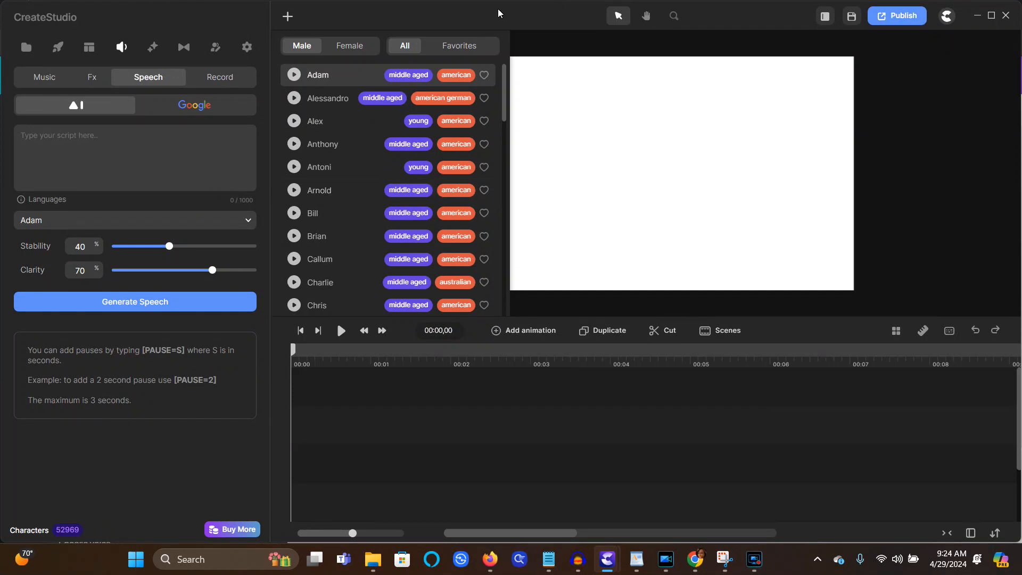
pyautogui.click(354, 48)
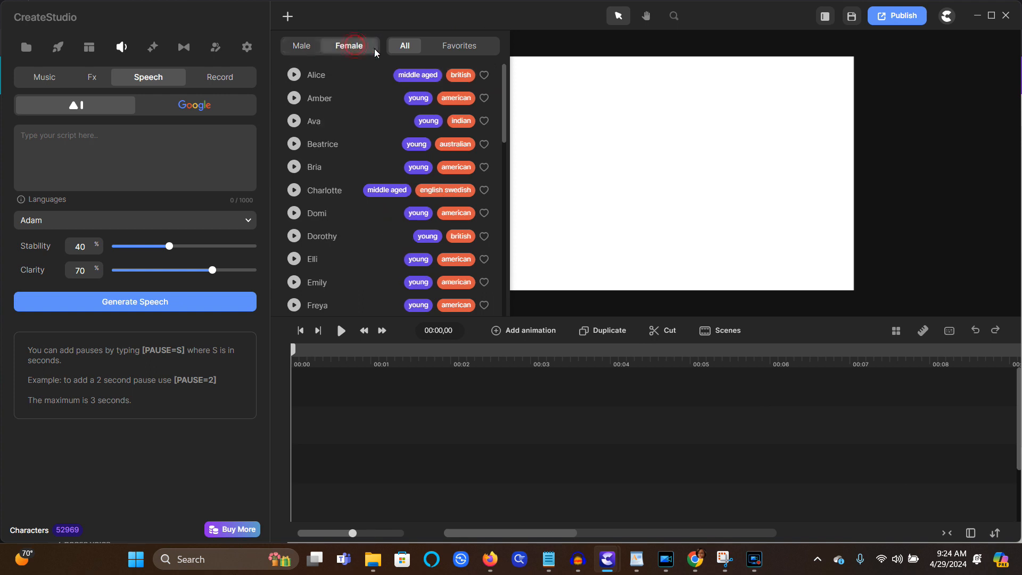
# Audition the Alice, Amber, Ava and Beatrice voices, and choose Ava for the speech
pyautogui.click(295, 74)
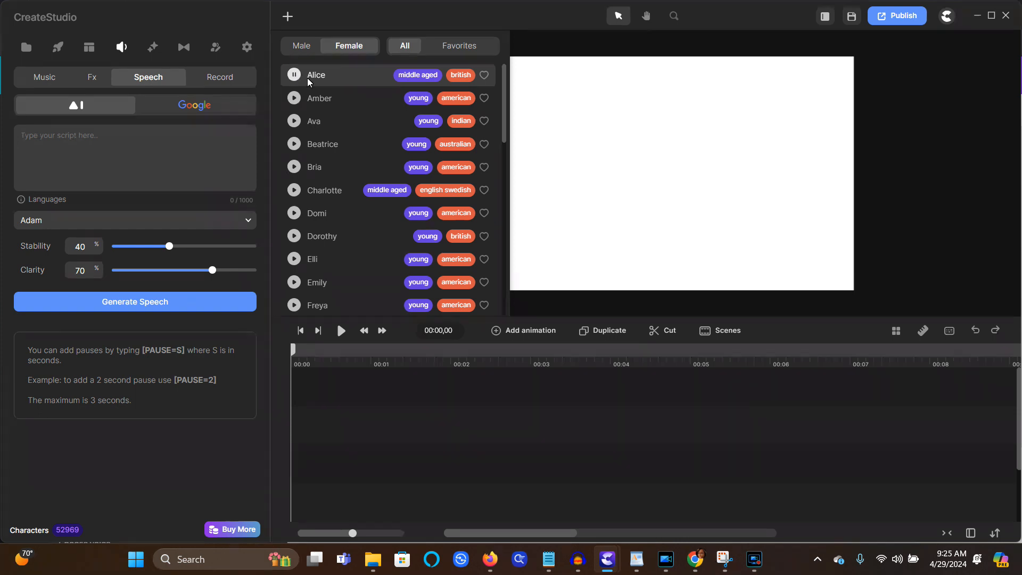
pyautogui.click(296, 99)
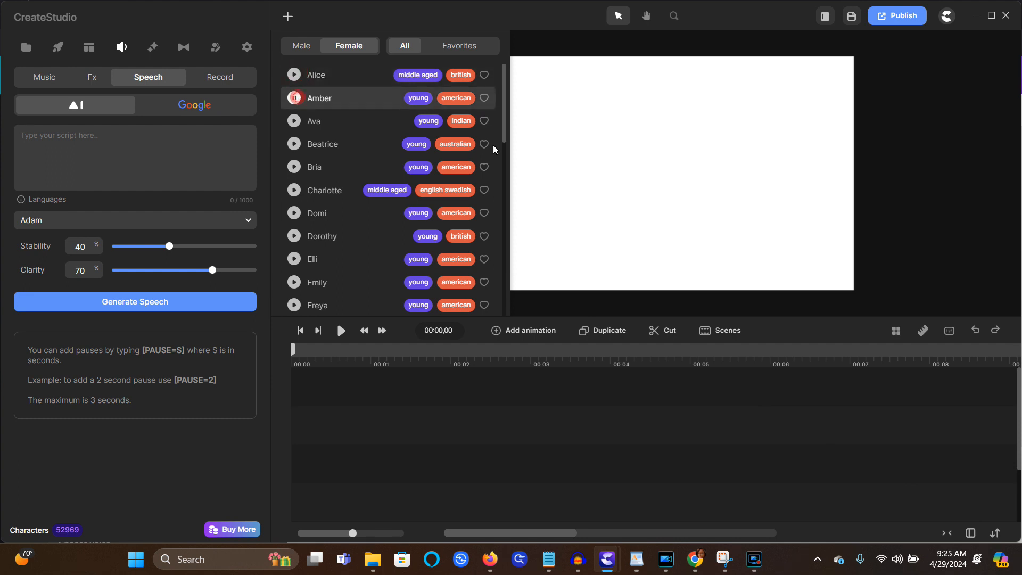
pyautogui.click(294, 98)
pyautogui.click(294, 121)
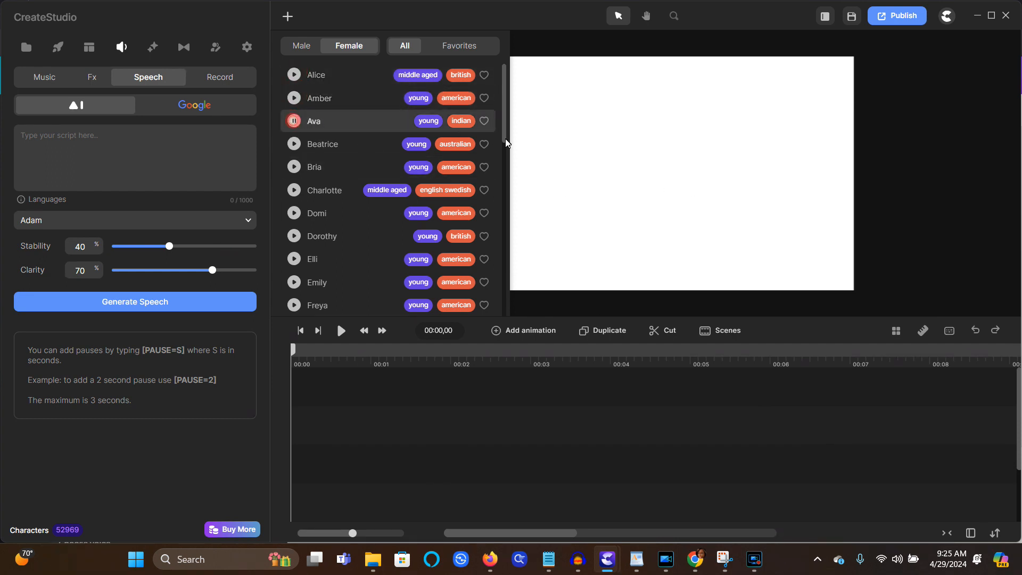
pyautogui.click(294, 144)
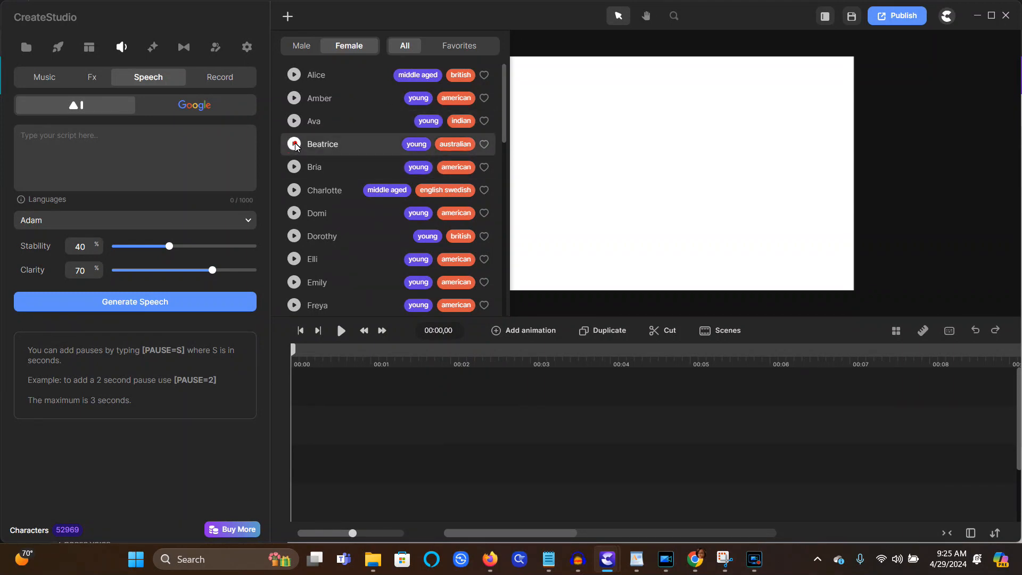
pyautogui.click(294, 121)
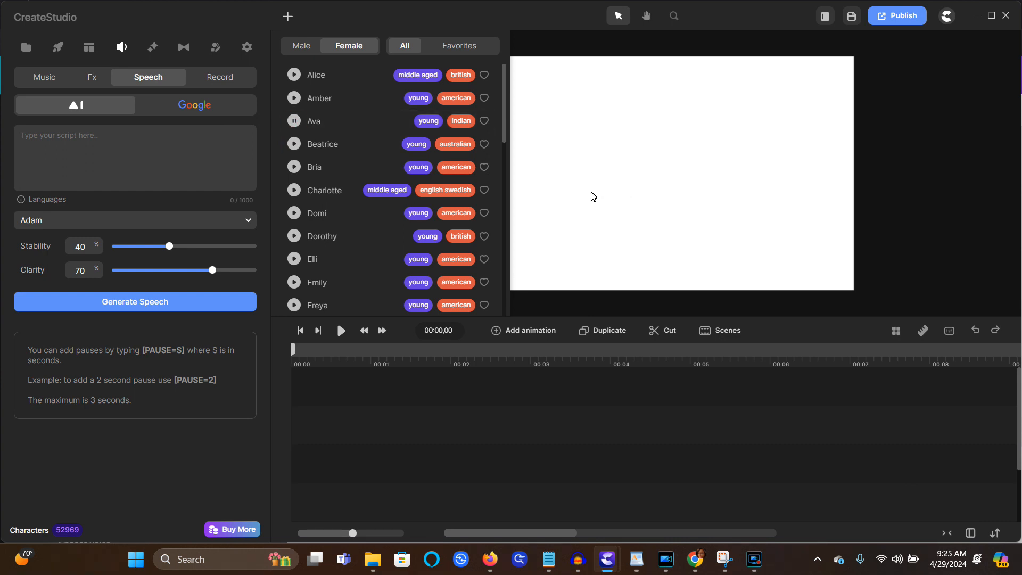
pyautogui.click(294, 122)
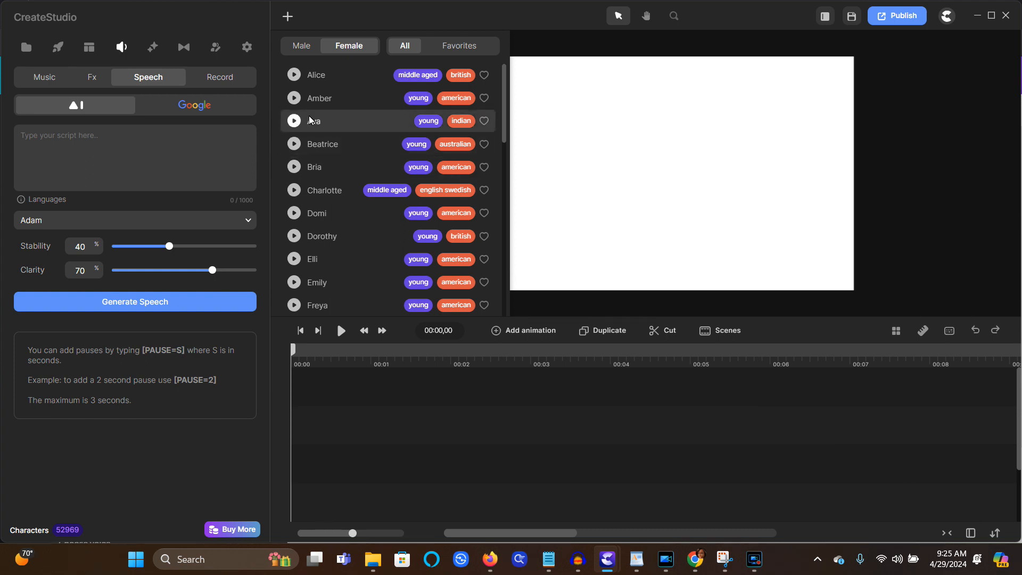
pyautogui.click(350, 125)
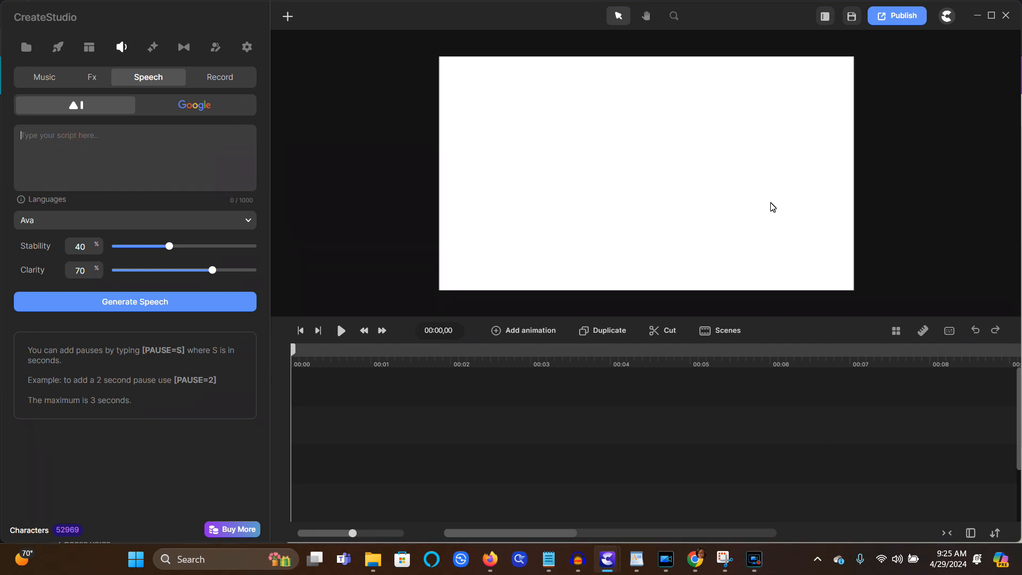
# Generate speech from the script "hello everyone. make sure that you check the playlist, for how to create african tales. it will be in the description box below."
pyautogui.write('hello everyone. make sure th')
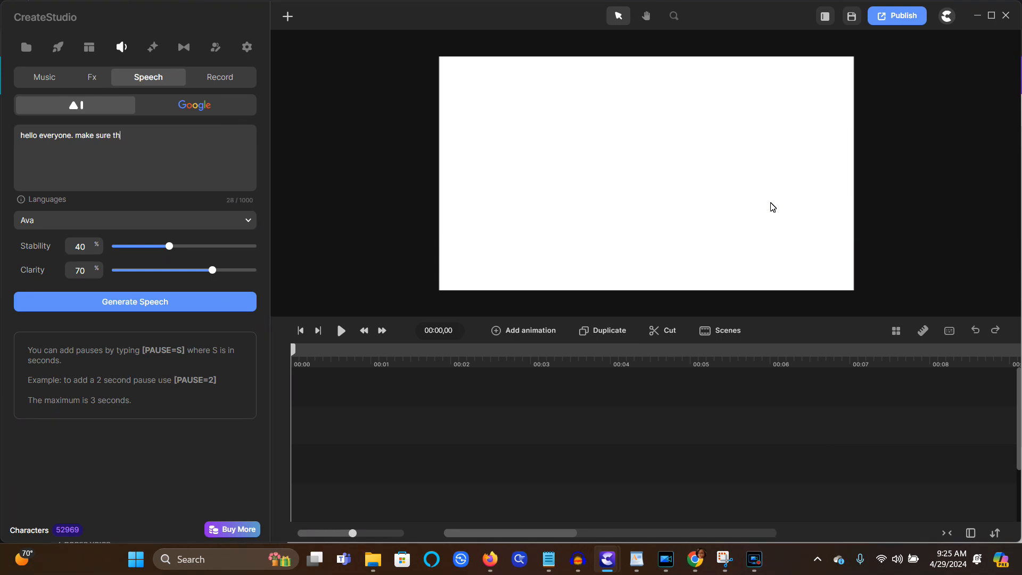
pyautogui.write('at you check the playlist, for how to')
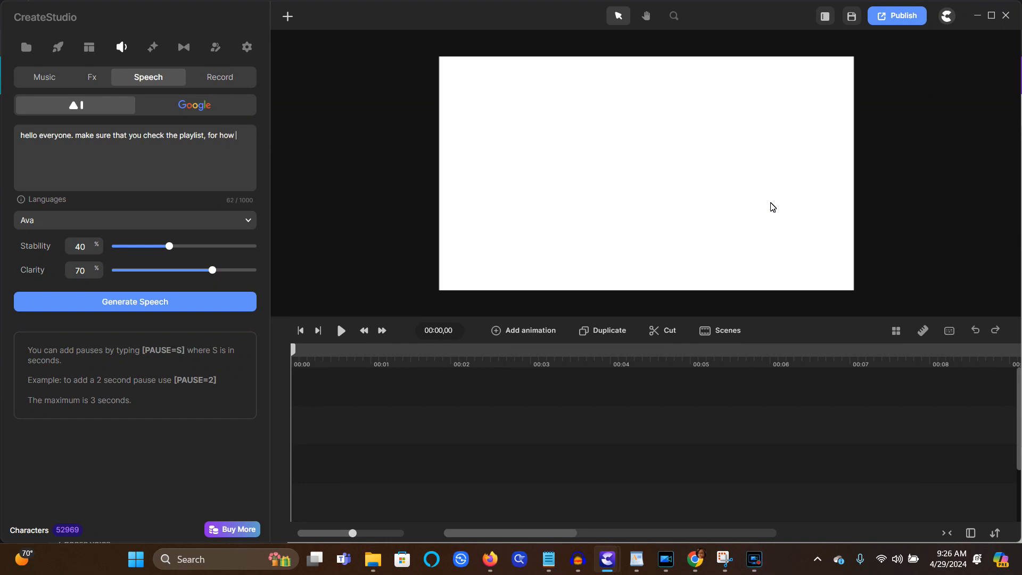
pyautogui.write('reate african tale')
pyautogui.write('s. it will be in the de')
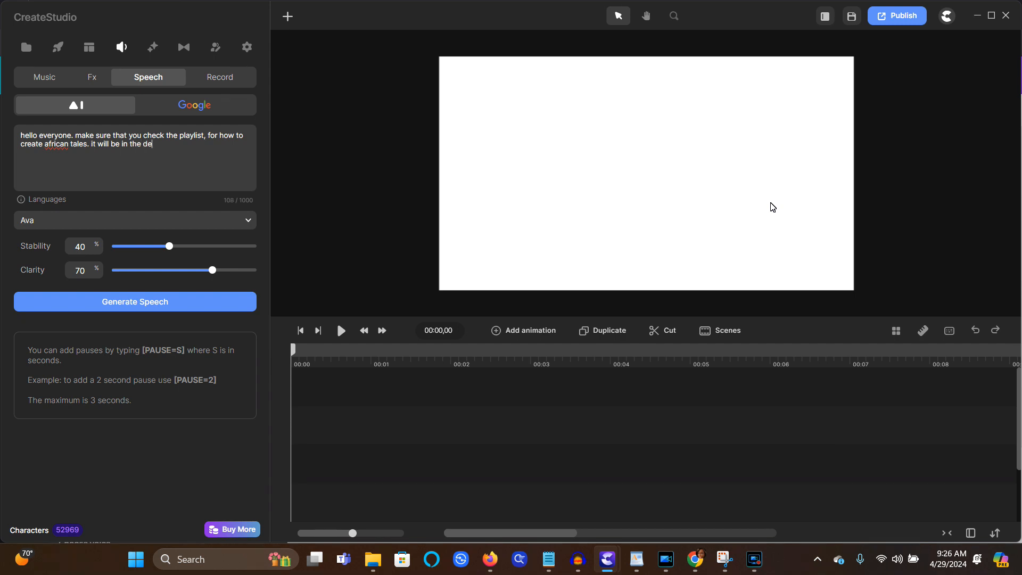
pyautogui.write('scription box below.')
pyautogui.click(183, 305)
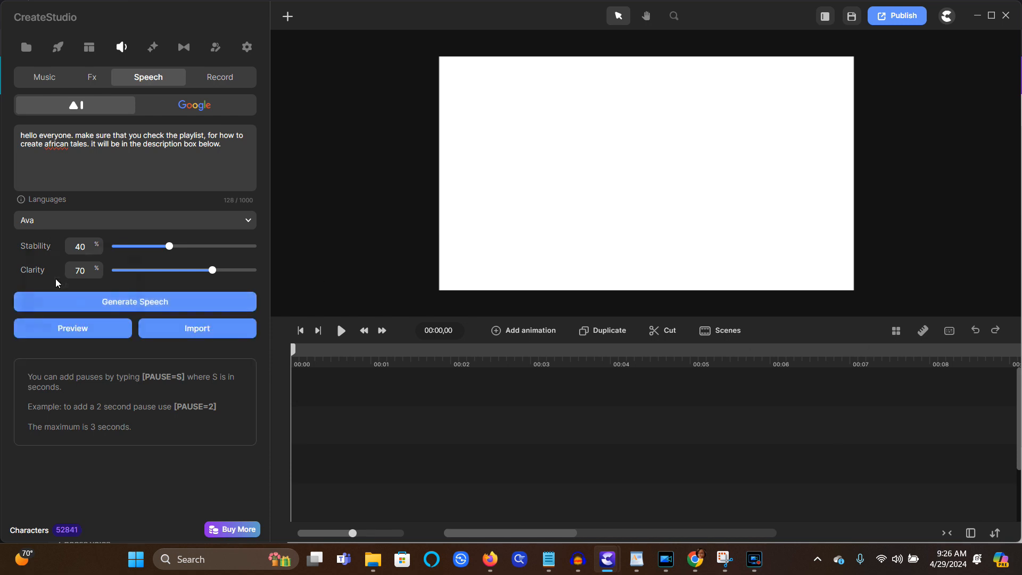
# Preview and import the generated speech, and place its audio clip at the start of the timeline
pyautogui.click(78, 330)
pyautogui.click(208, 328)
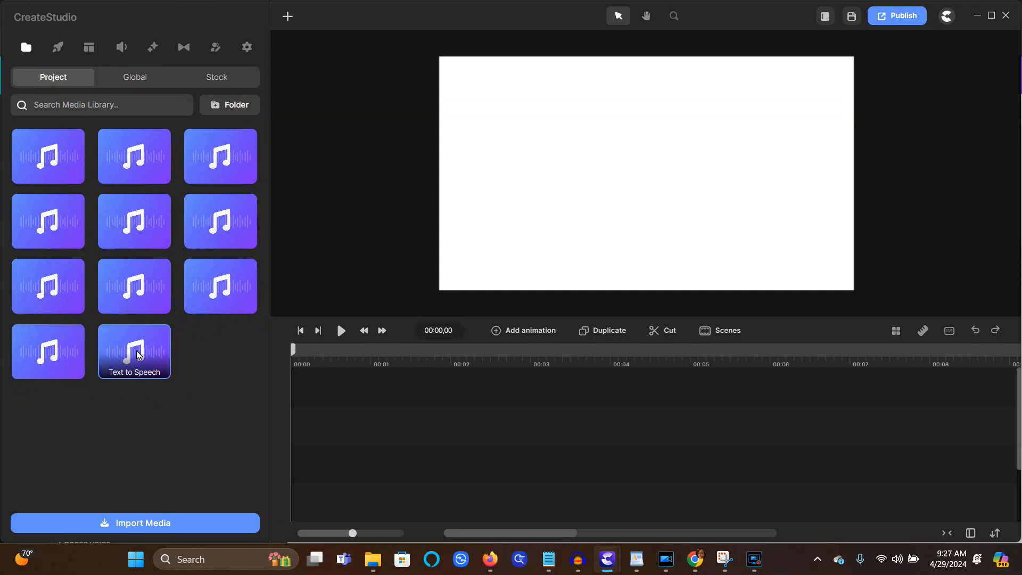
pyautogui.moveTo(138, 354); pyautogui.dragTo(314, 422)
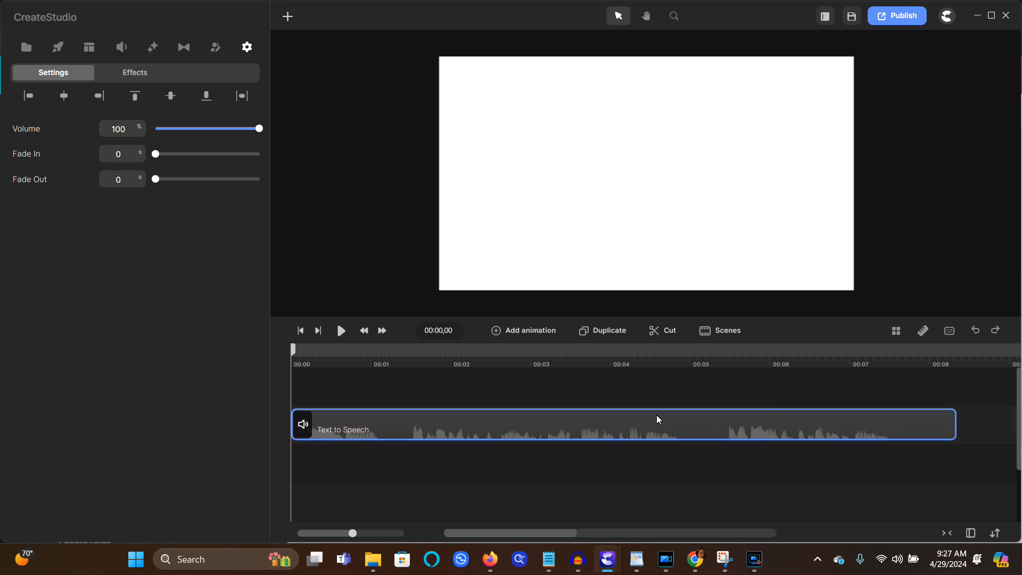
# Save the CreateStudio project without changing the interface layout
pyautogui.click(826, 19)
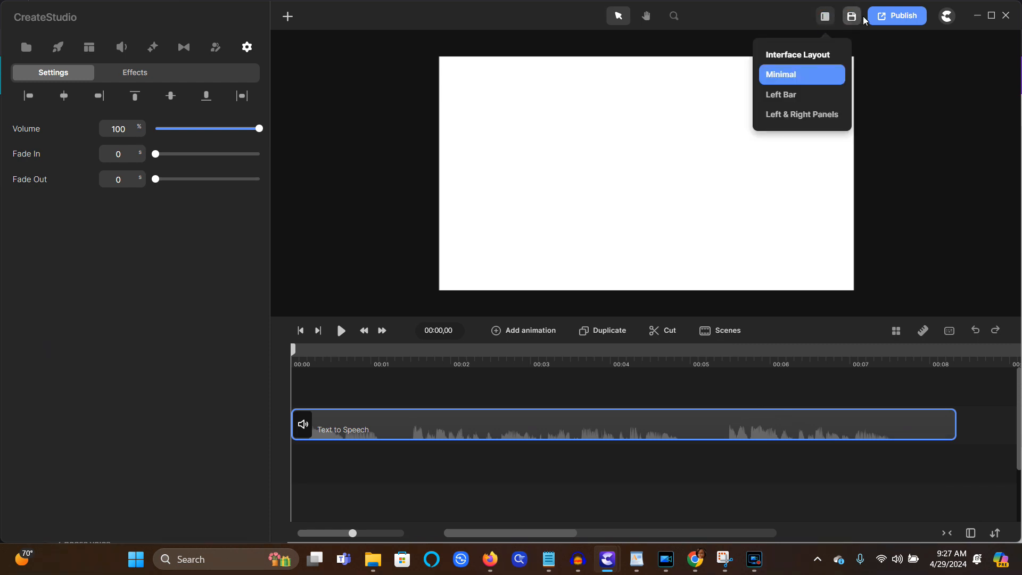
pyautogui.click(878, 60)
pyautogui.click(854, 22)
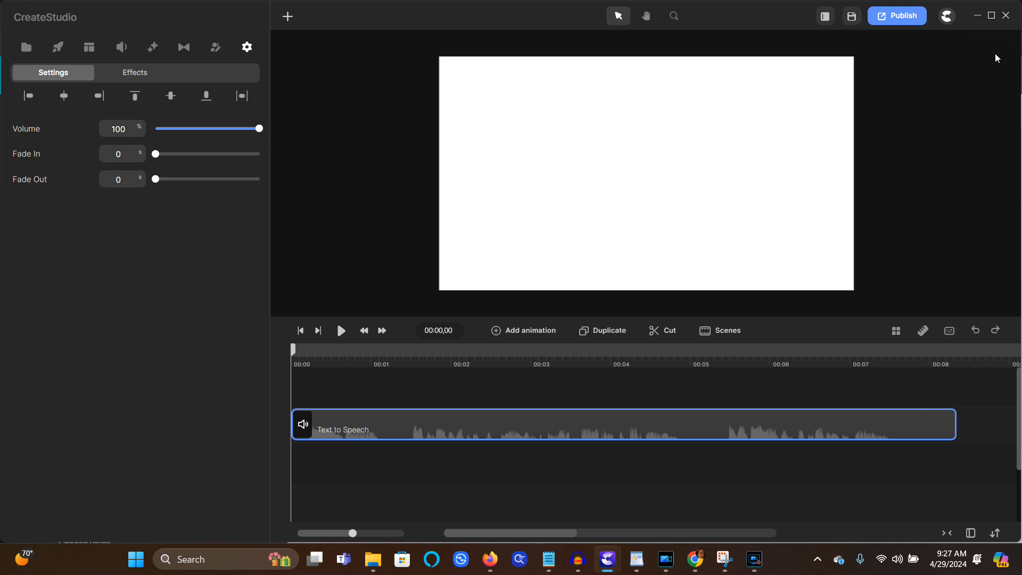
# Publish the project as an MP4 video named AFRICAN LADY SPEAKS in the Videos folder, and leave the render queue
pyautogui.click(905, 22)
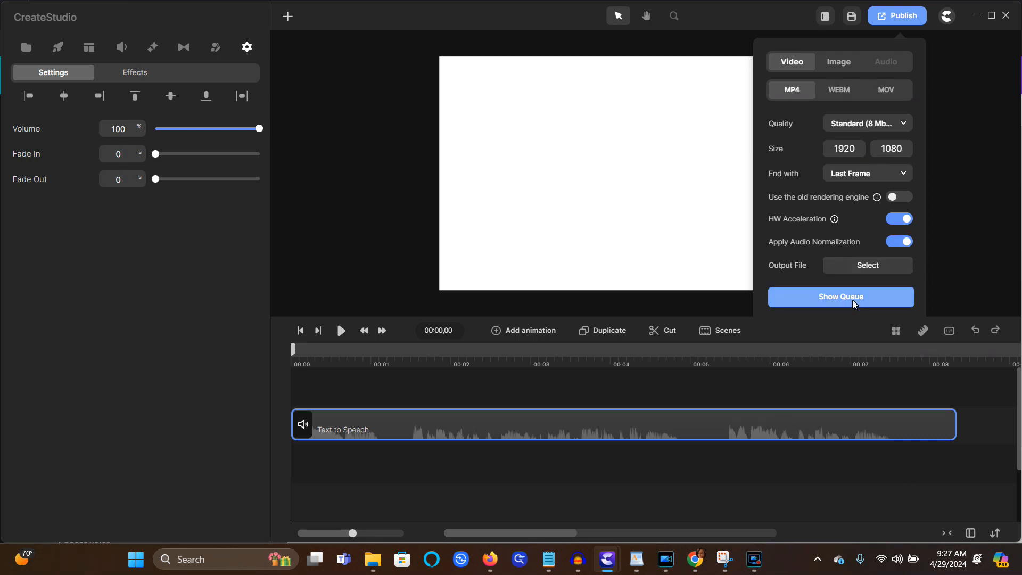
pyautogui.click(876, 266)
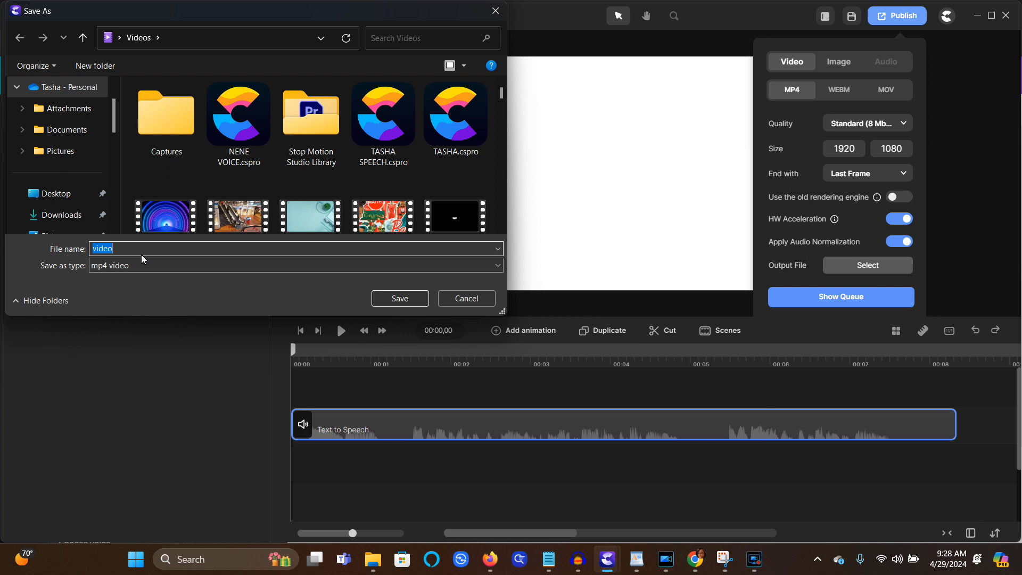
pyautogui.write('a')
pyautogui.press('BackSpace')
pyautogui.write('AFRICAN LADY SPEAKS')
pyautogui.click(400, 300)
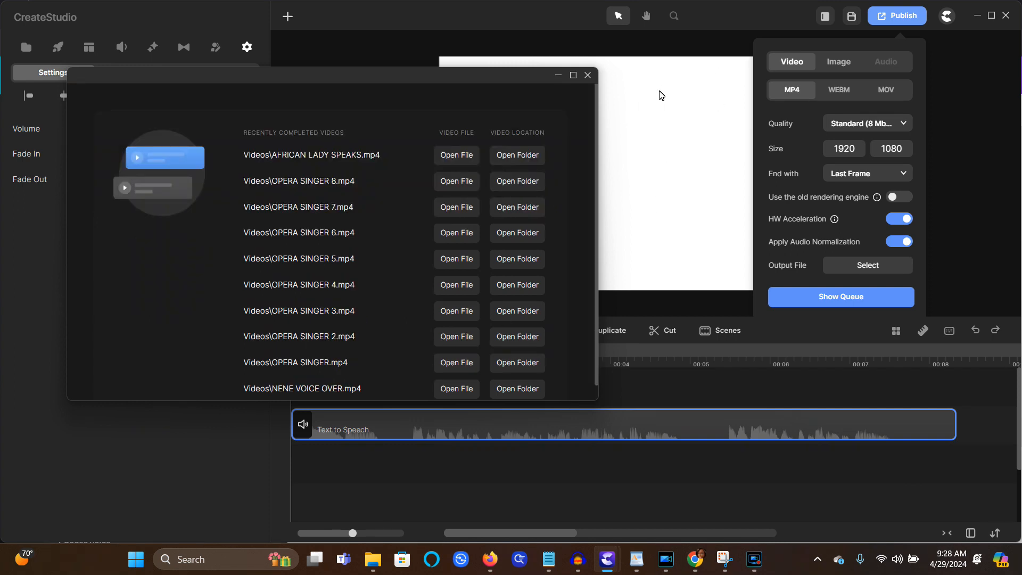
pyautogui.click(864, 503)
# Switch to PowerDirector and import the AFRICAN LADY SPEAKS video from the Videos folder into the media library
pyautogui.moveTo(694, 562)
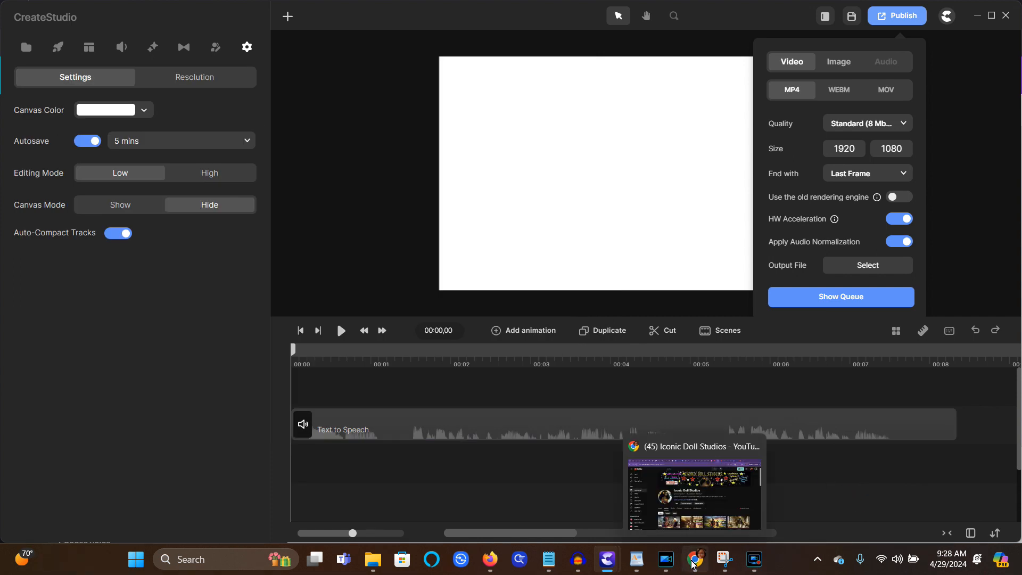
pyautogui.click(693, 563)
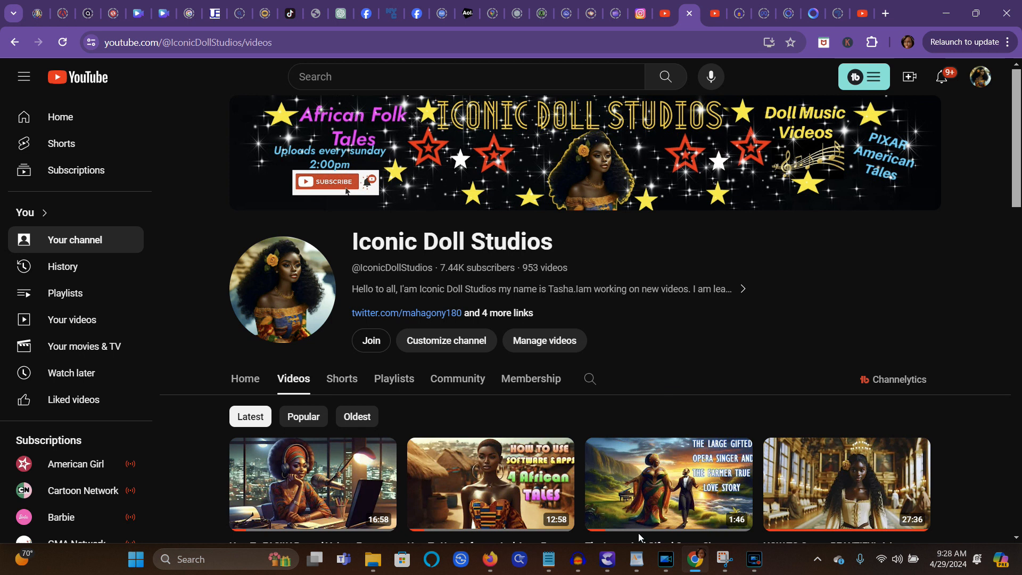
pyautogui.click(665, 560)
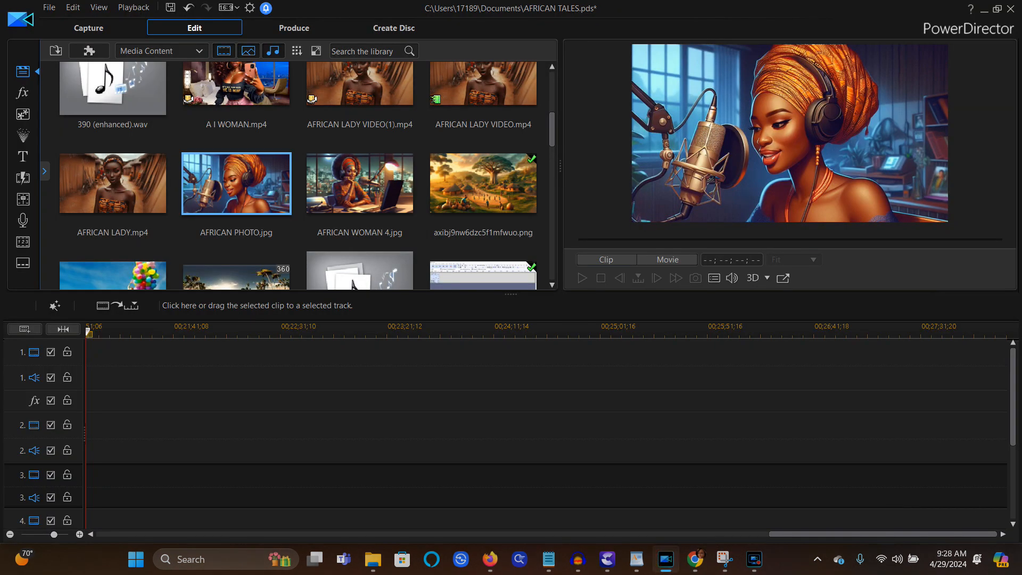
pyautogui.click(56, 51)
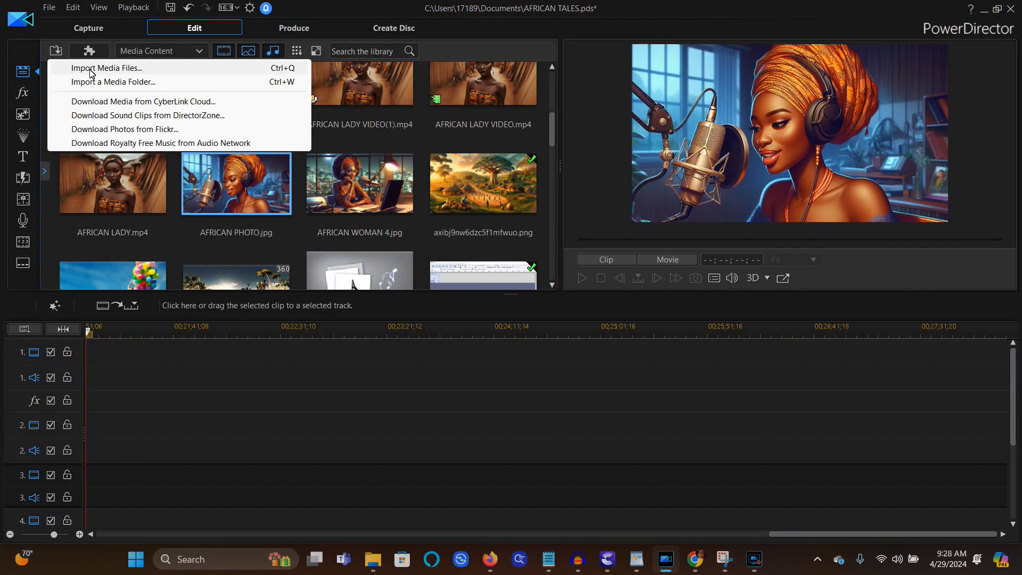
pyautogui.click(92, 71)
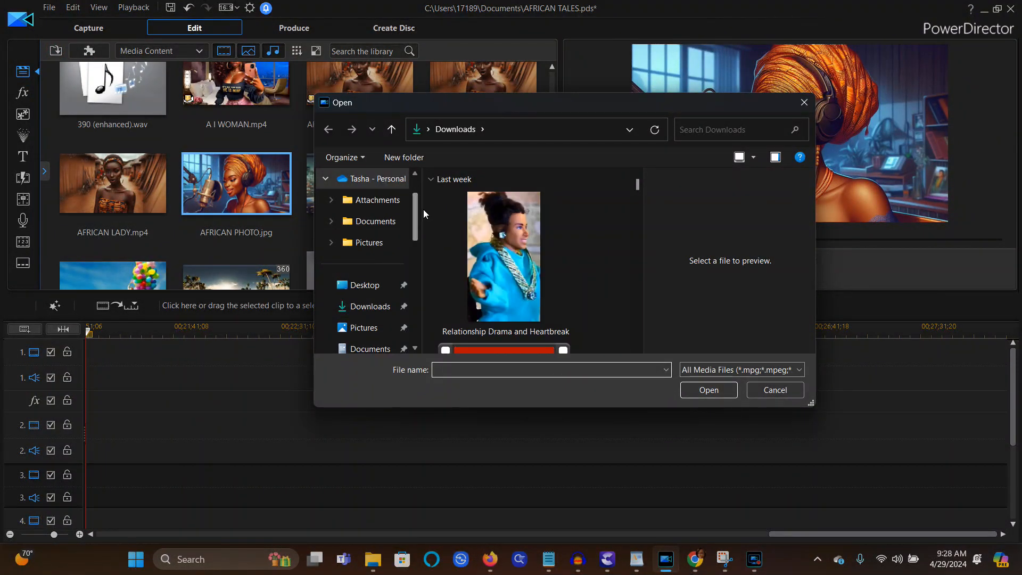
pyautogui.moveTo(413, 218); pyautogui.dragTo(415, 241)
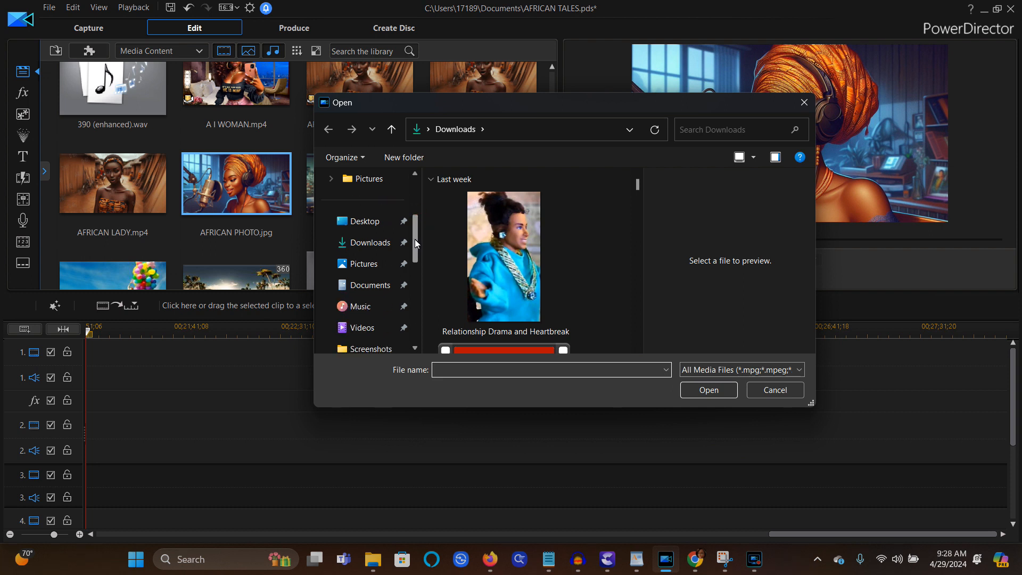
pyautogui.click(371, 328)
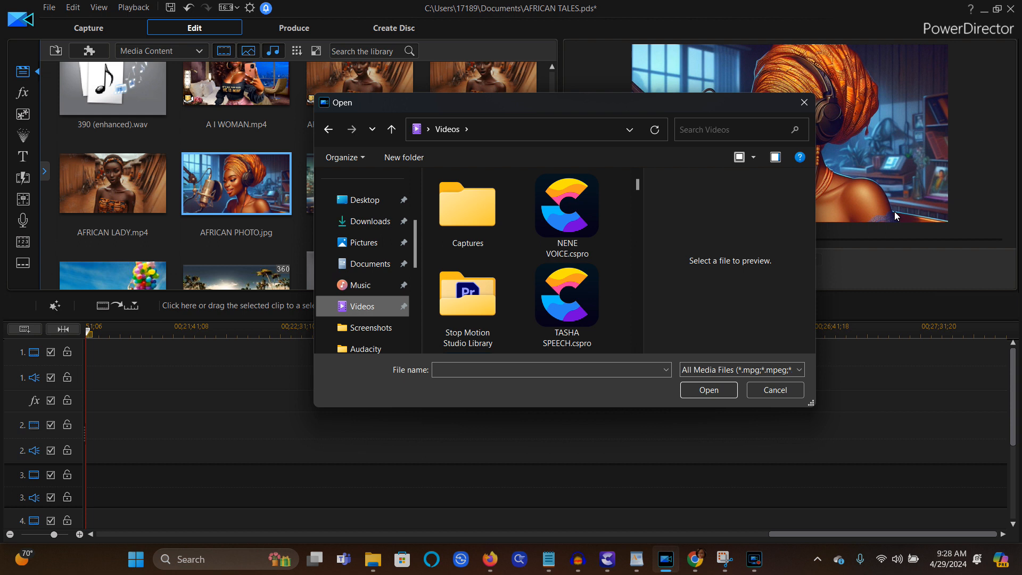
pyautogui.click(714, 130)
pyautogui.write('AF')
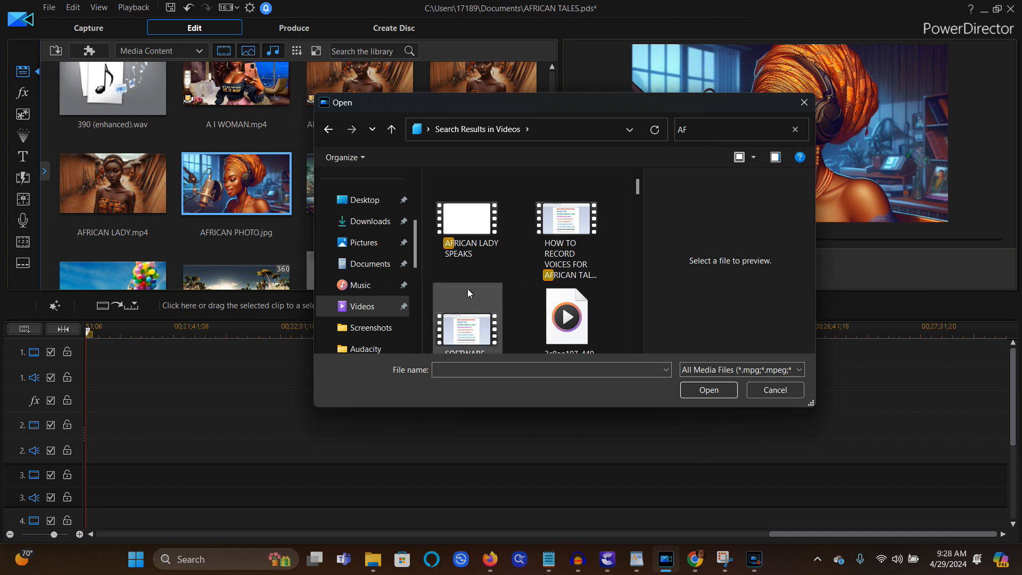
pyautogui.click(479, 226)
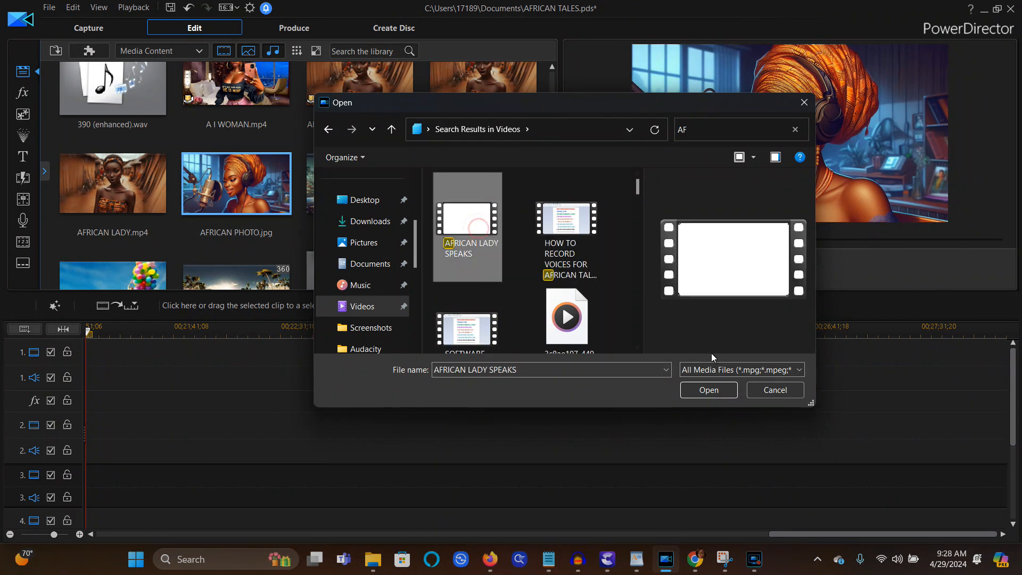
pyautogui.click(709, 389)
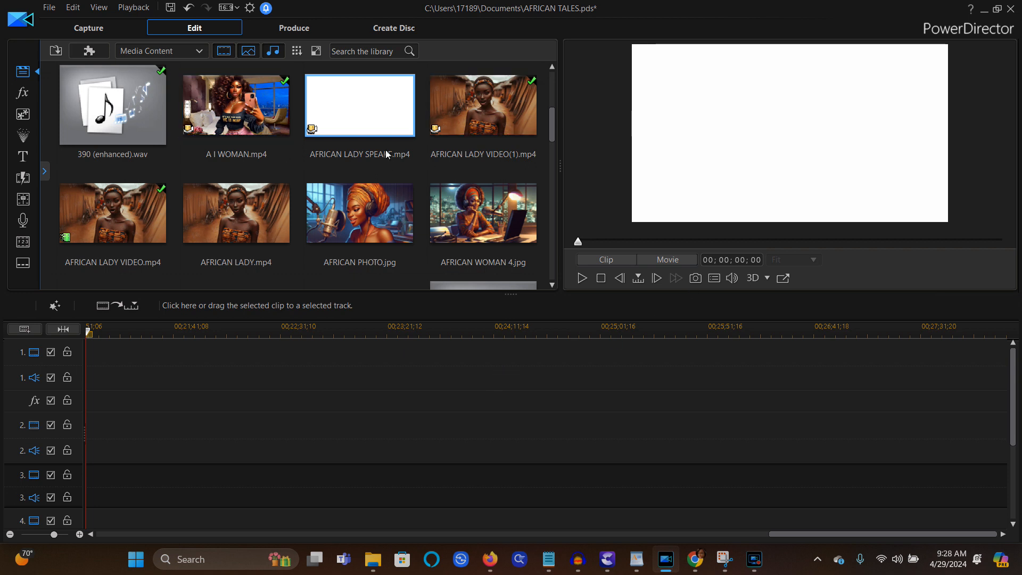
# Place the AFRICAN LADY SPEAKS clip on track 1 of the timeline and play it back
pyautogui.moveTo(361, 119); pyautogui.dragTo(317, 354)
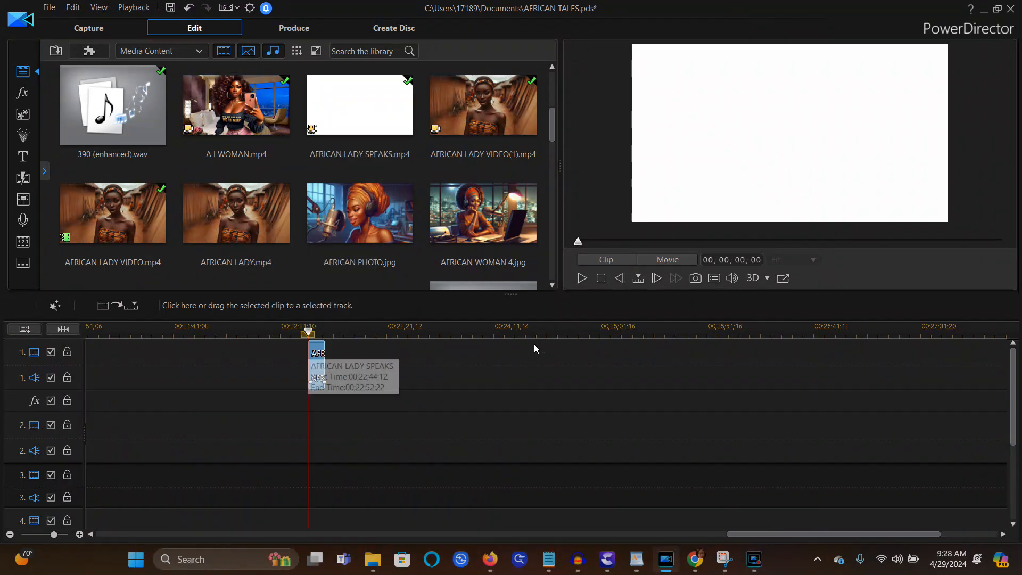
pyautogui.click(582, 278)
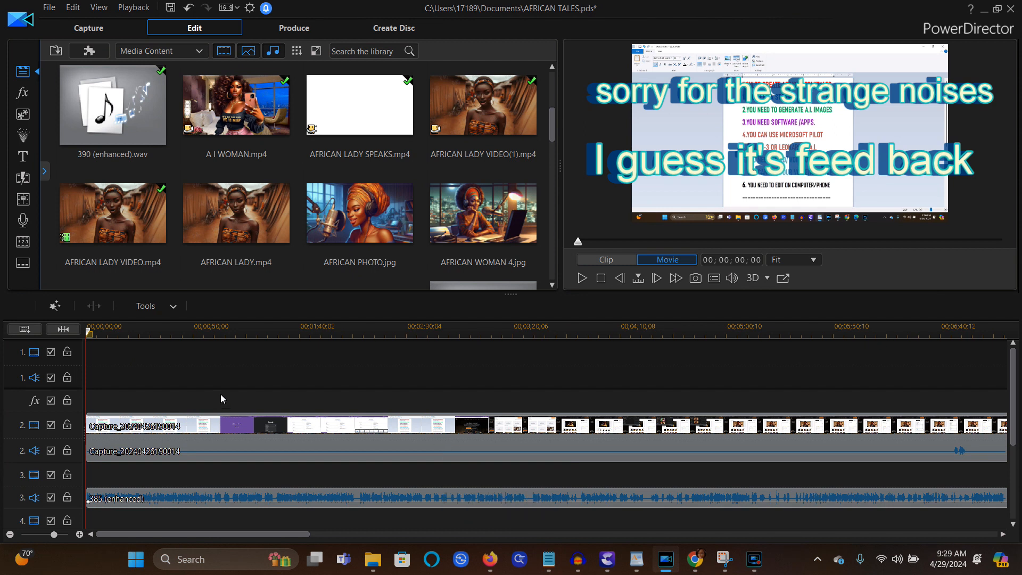
# Remove the long screen capture and its 385 (enhanced) audio from the start of the timeline, leaving the gap
pyautogui.click(239, 391)
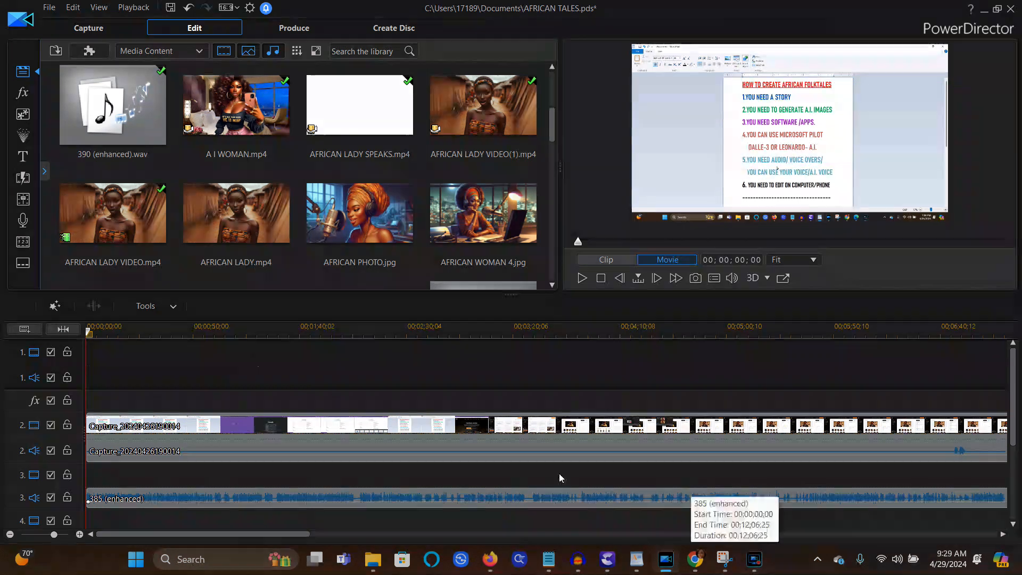
pyautogui.moveTo(197, 371); pyautogui.dragTo(861, 519)
pyautogui.rightClick(776, 442)
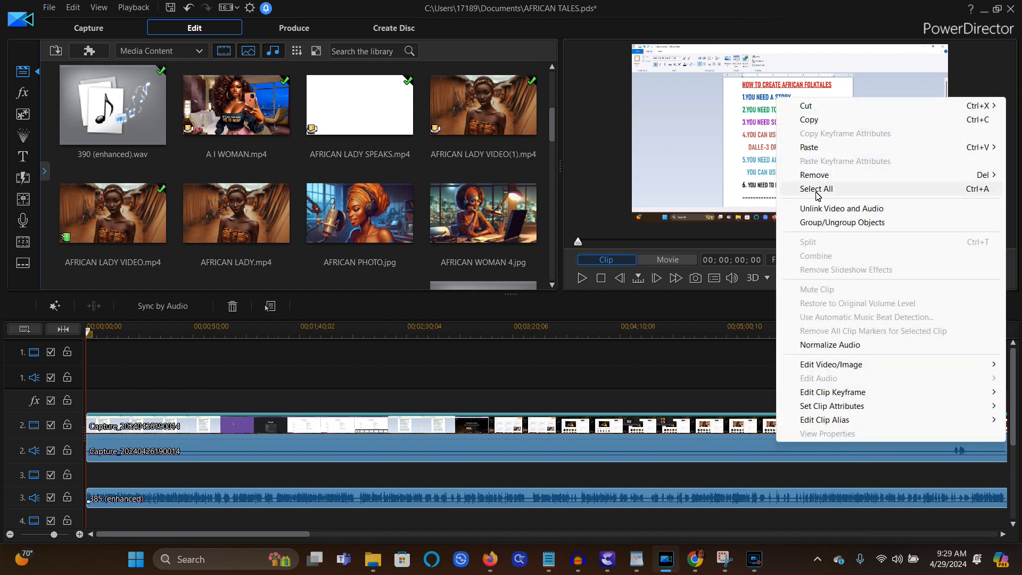
pyautogui.moveTo(813, 175)
pyautogui.click(702, 177)
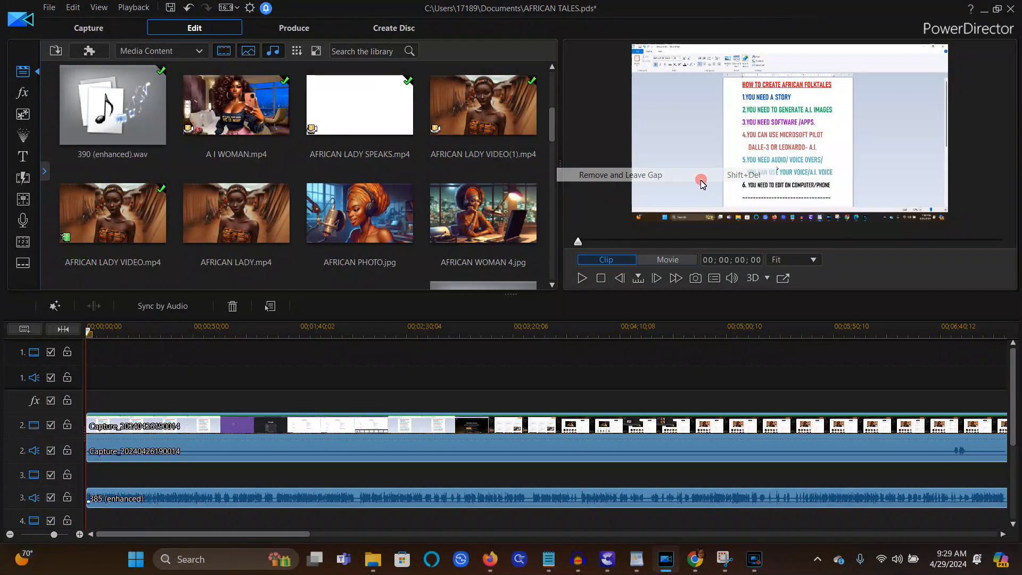
# Remove all the clips, titles and audio in the middle section of the timeline, leaving the gap
pyautogui.moveTo(306, 535); pyautogui.dragTo(641, 554)
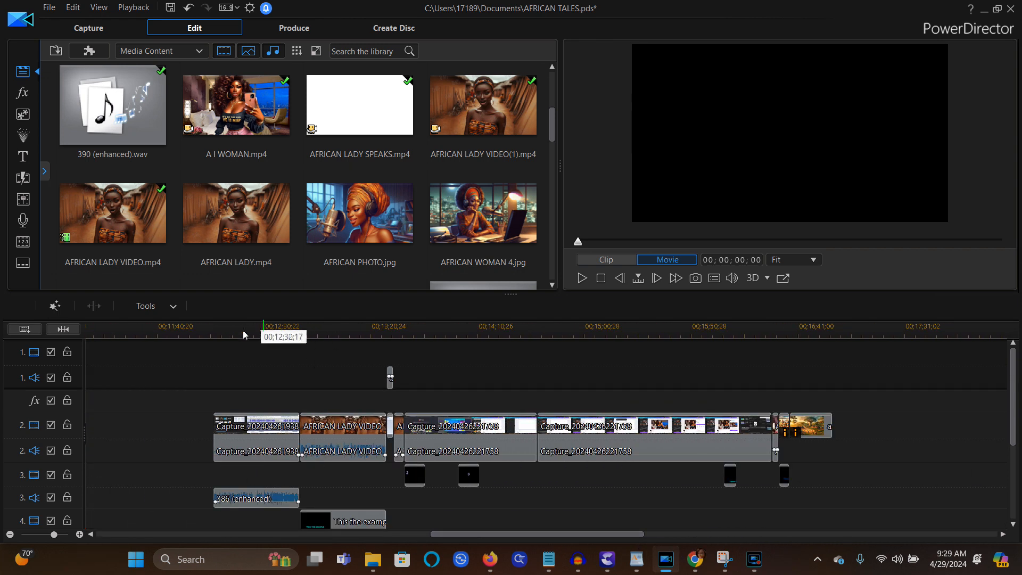
pyautogui.moveTo(203, 343); pyautogui.dragTo(929, 557)
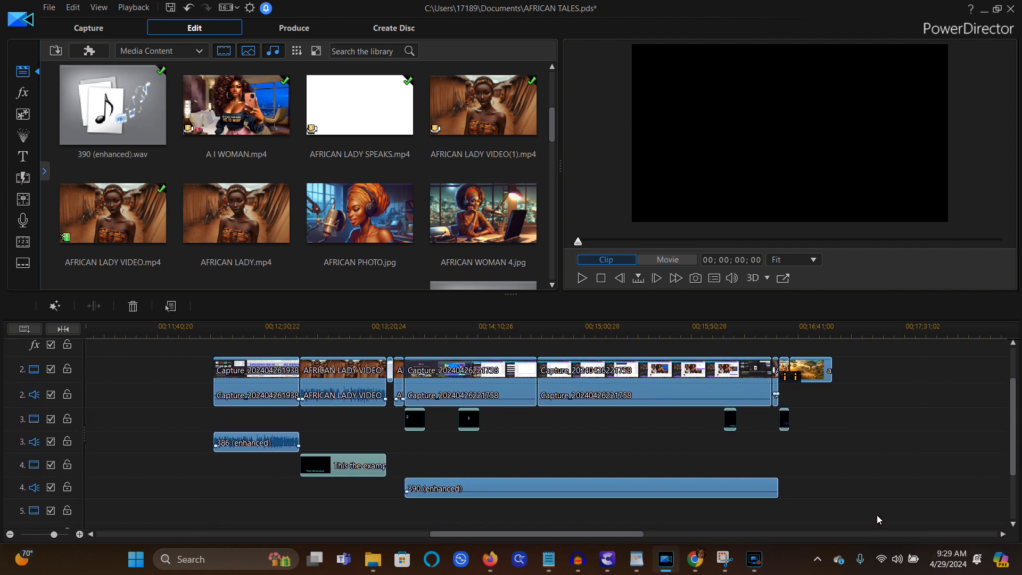
pyautogui.rightClick(672, 383)
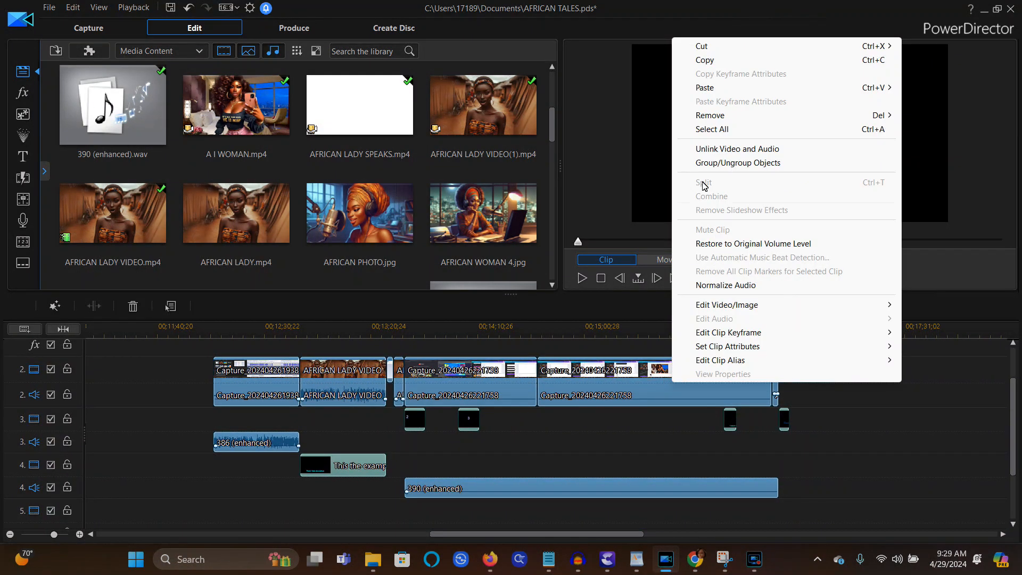
pyautogui.moveTo(719, 118)
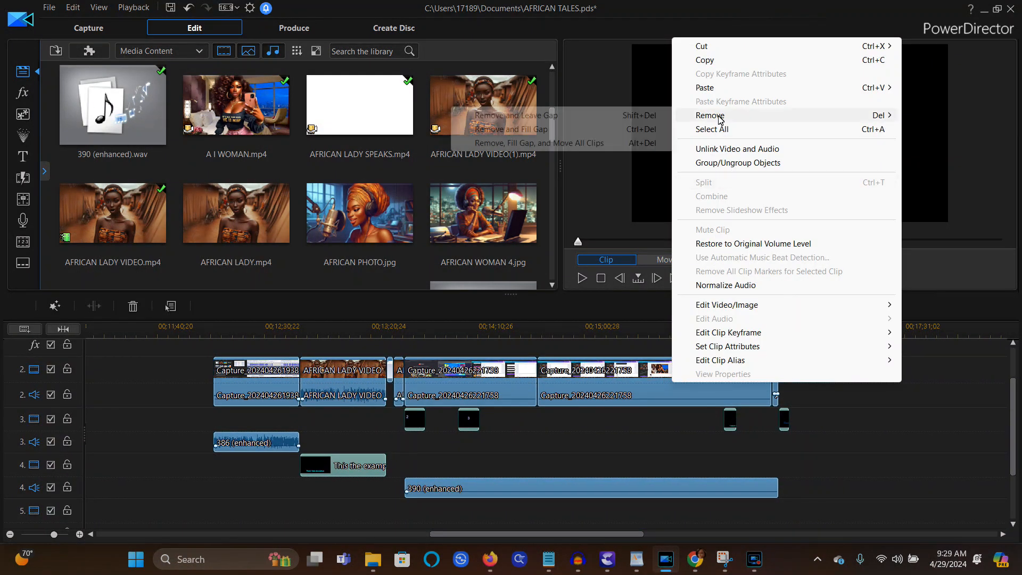
pyautogui.click(602, 116)
# Remove the image of the woman at the microphone from track 2 near the end of the timeline
pyautogui.moveTo(271, 529); pyautogui.dragTo(855, 507)
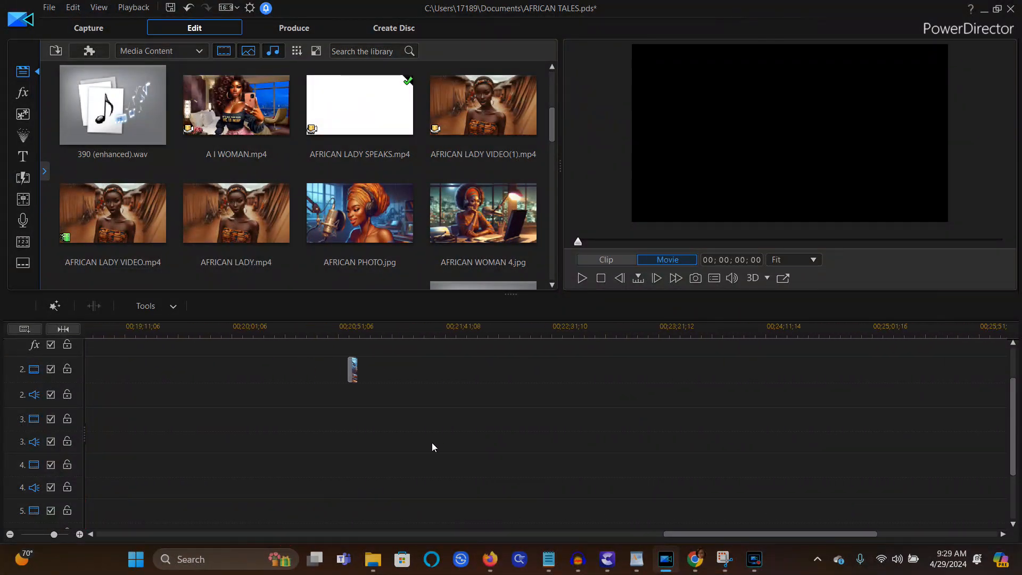
pyautogui.click(355, 371)
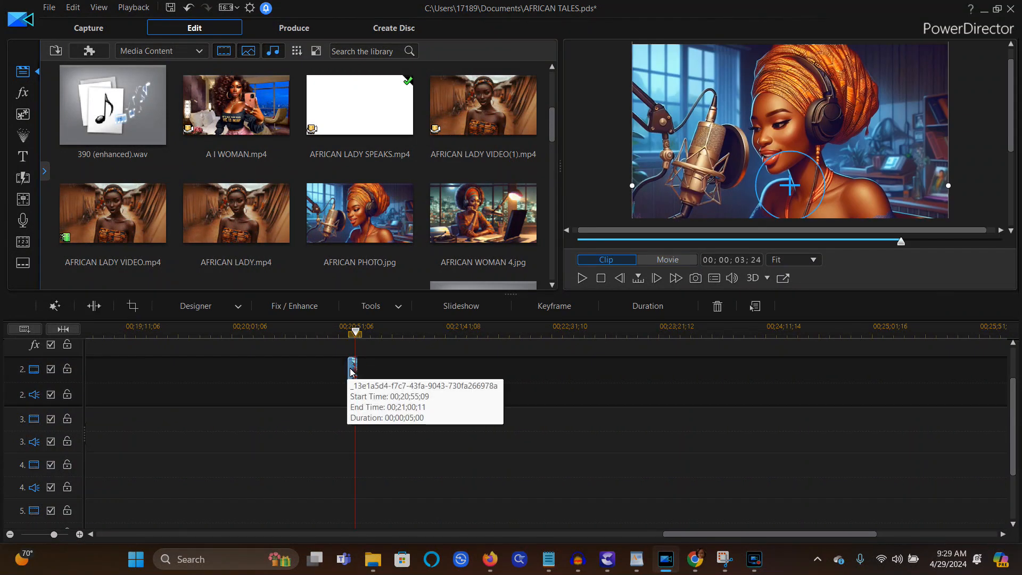
pyautogui.rightClick(353, 369)
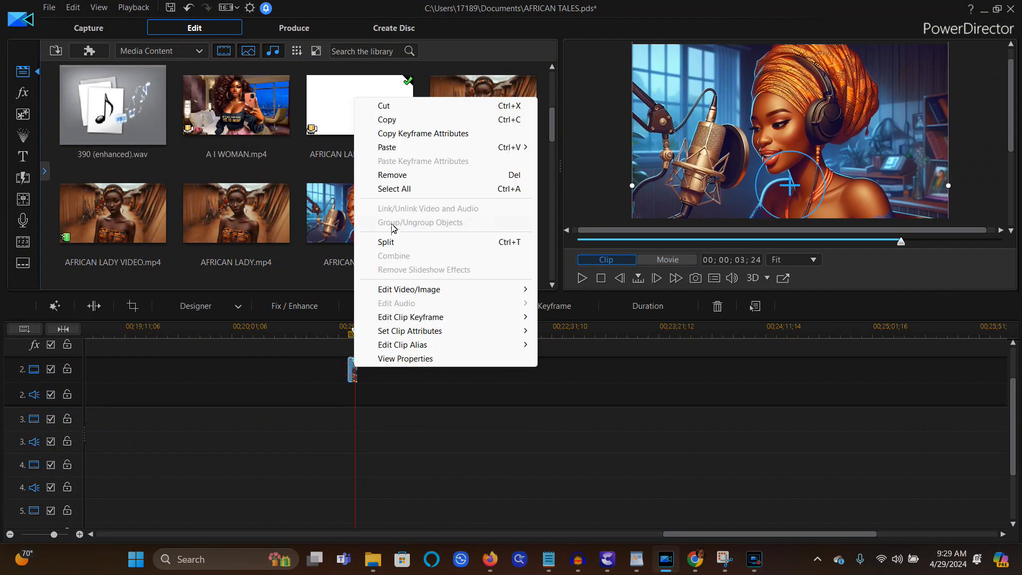
pyautogui.click(392, 175)
# Remove the AFRICAN LADY SPEAKS clip from track 1 of the timeline
pyautogui.click(878, 532)
pyautogui.scroll(3, 1015, 468)
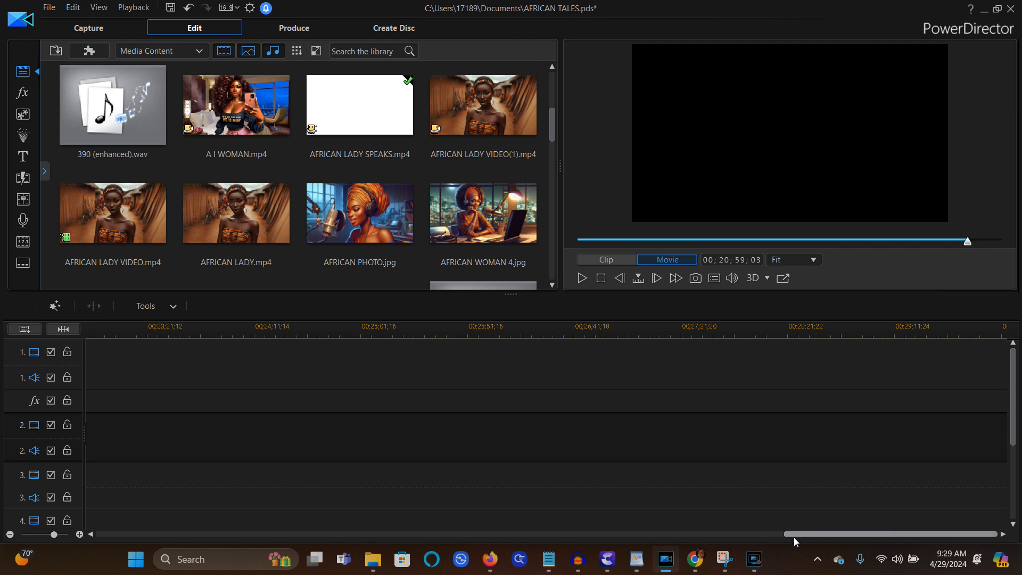
pyautogui.moveTo(794, 537); pyautogui.dragTo(670, 518)
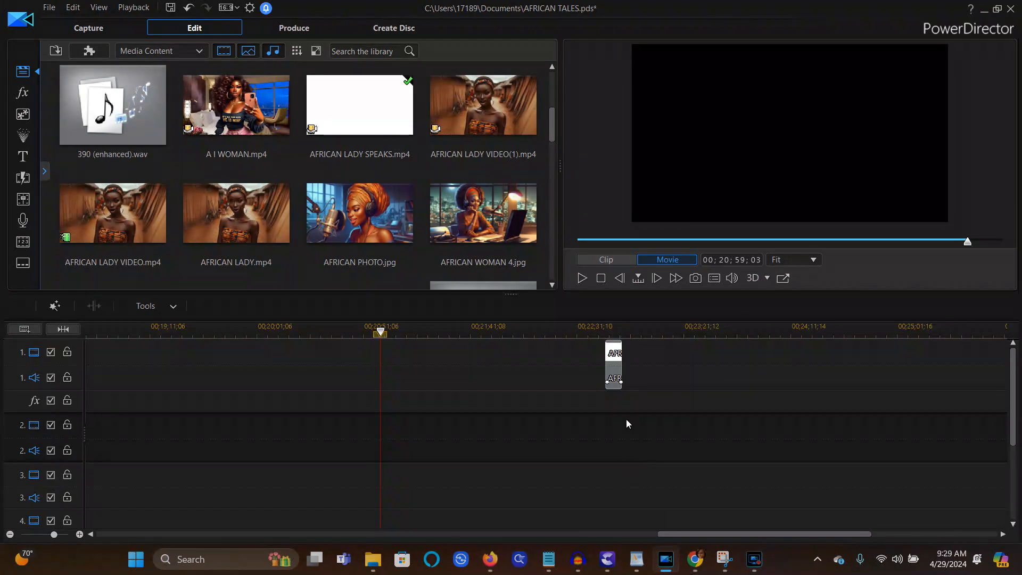
pyautogui.rightClick(613, 368)
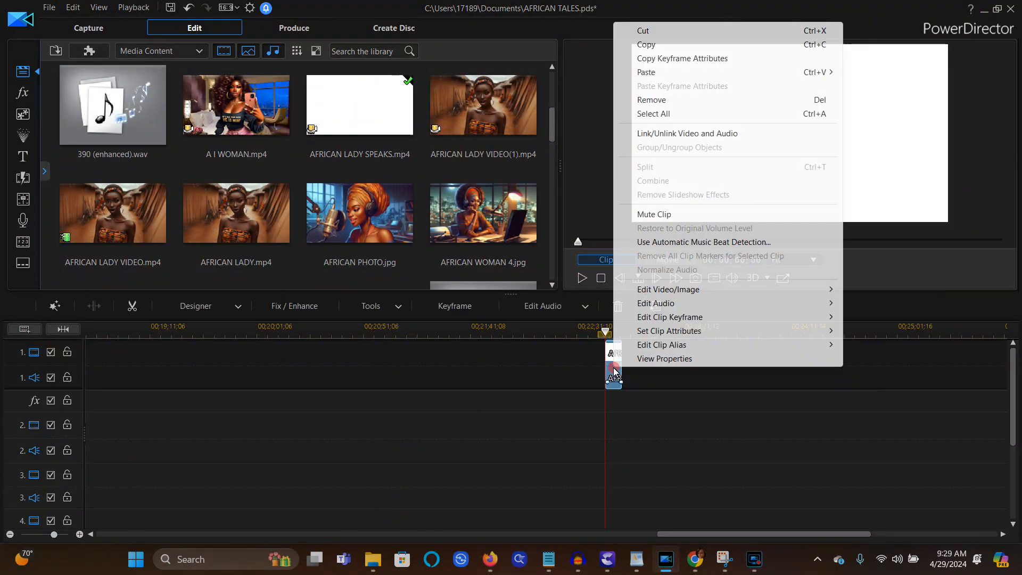
pyautogui.click(650, 101)
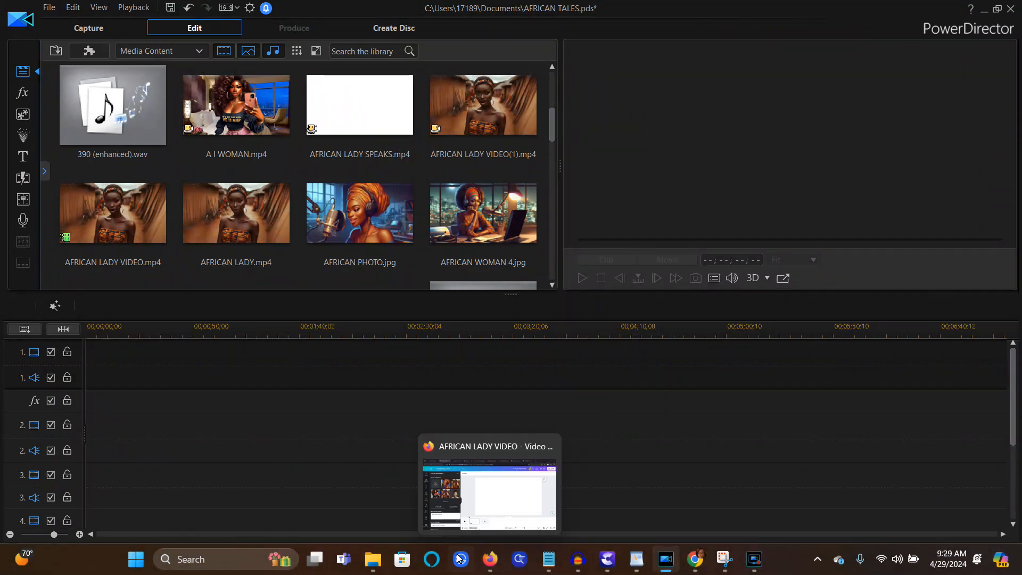
# Switch to Chrome and bring up the Convertio file converter page
pyautogui.moveTo(637, 559)
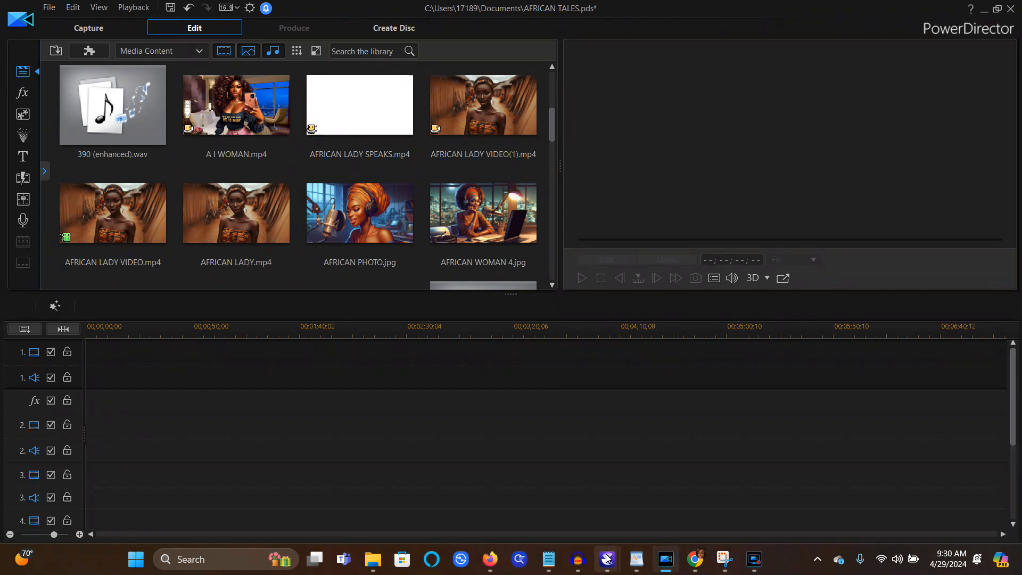
pyautogui.moveTo(605, 561)
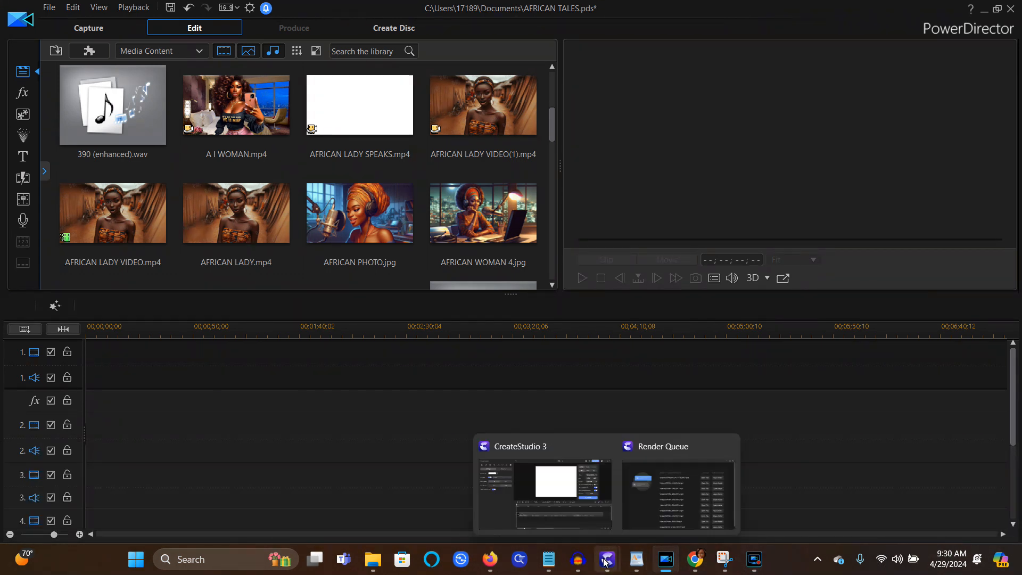
pyautogui.click(701, 562)
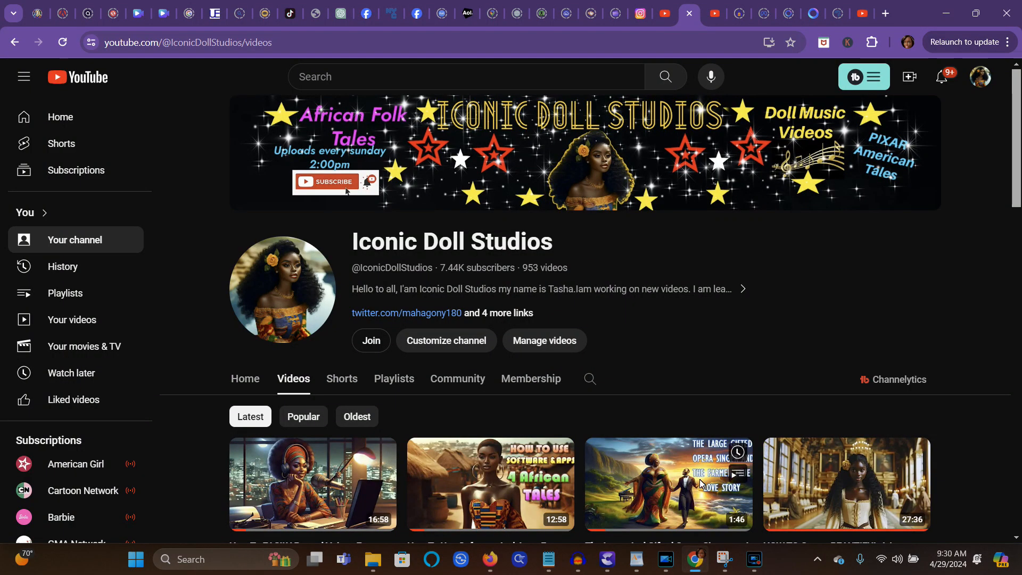
pyautogui.click(114, 15)
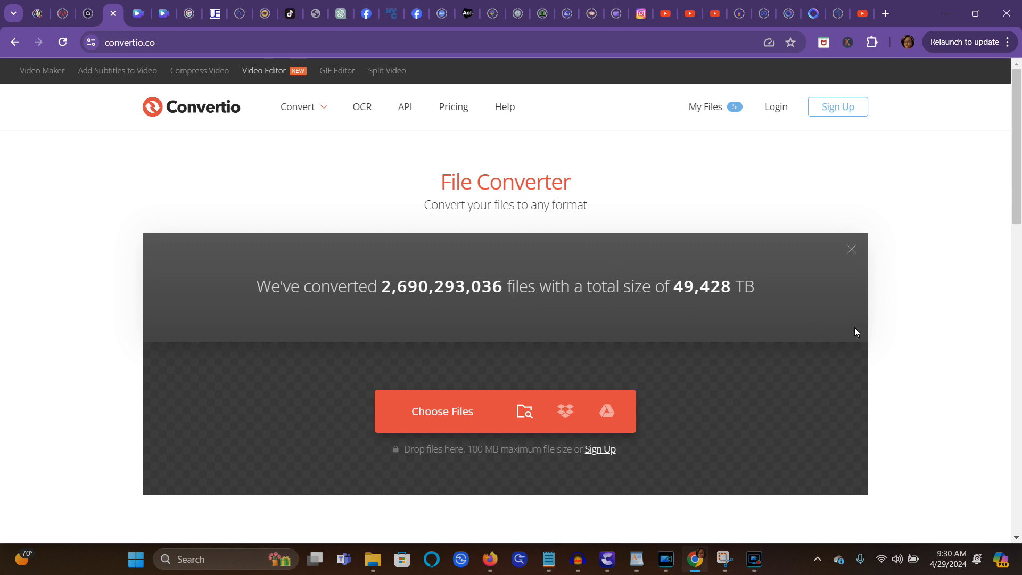
# Search the Videos folder for "AF" and add the AFRICAN LADY SPEAKS video as the file to convert
pyautogui.click(444, 413)
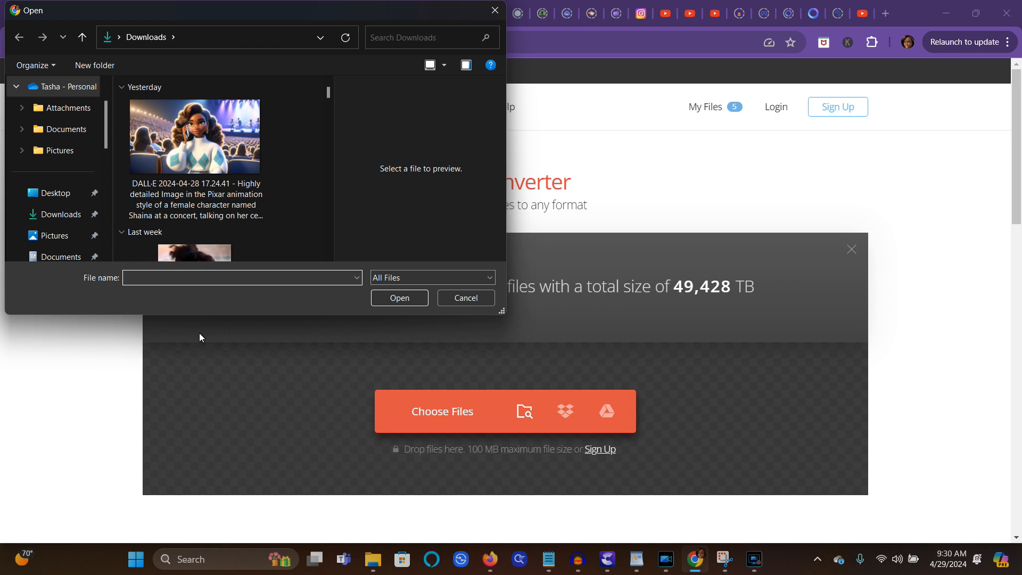
pyautogui.moveTo(106, 141); pyautogui.dragTo(104, 173)
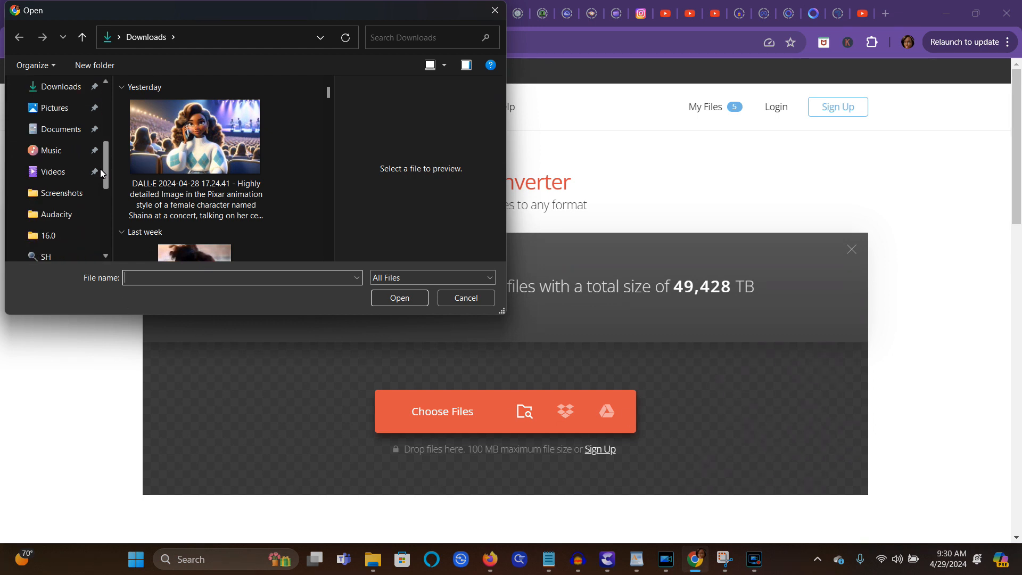
pyautogui.click(55, 173)
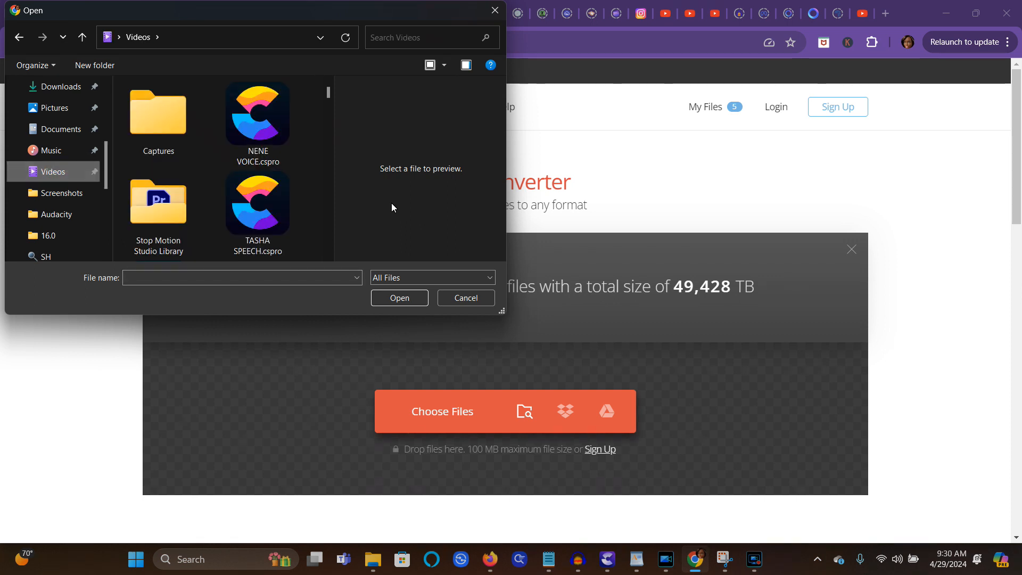
pyautogui.click(424, 42)
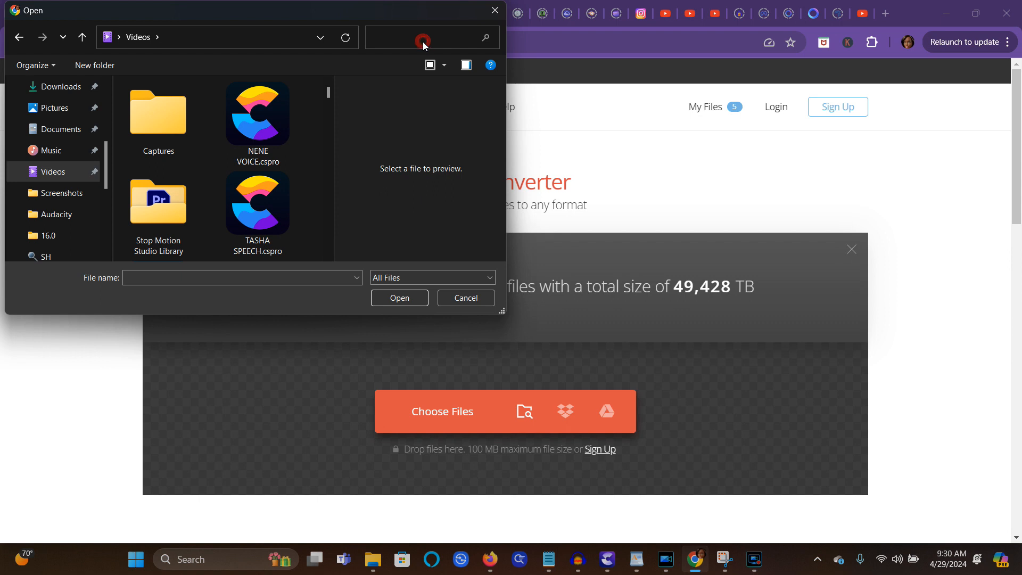
pyautogui.write('AF')
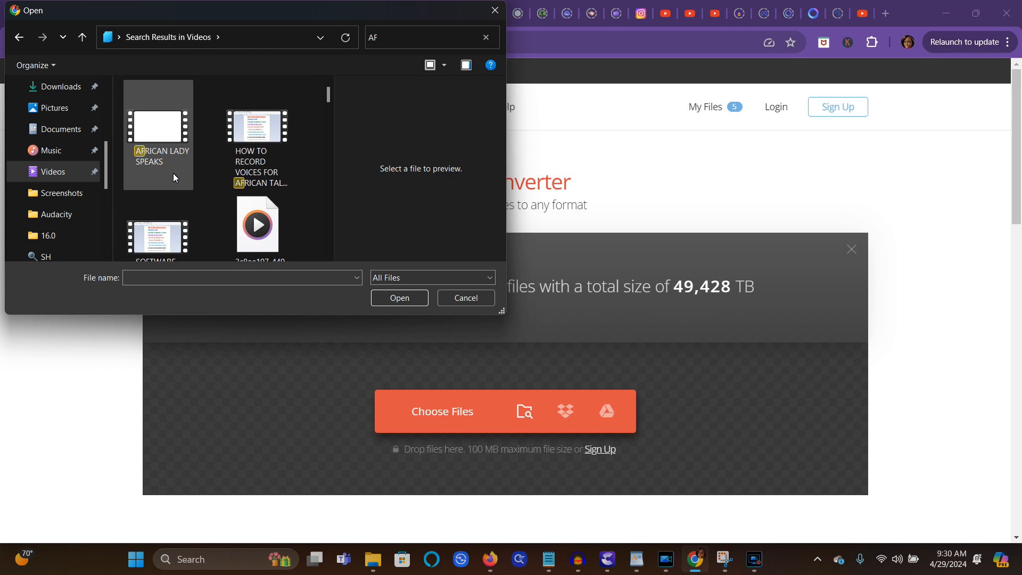
pyautogui.click(157, 146)
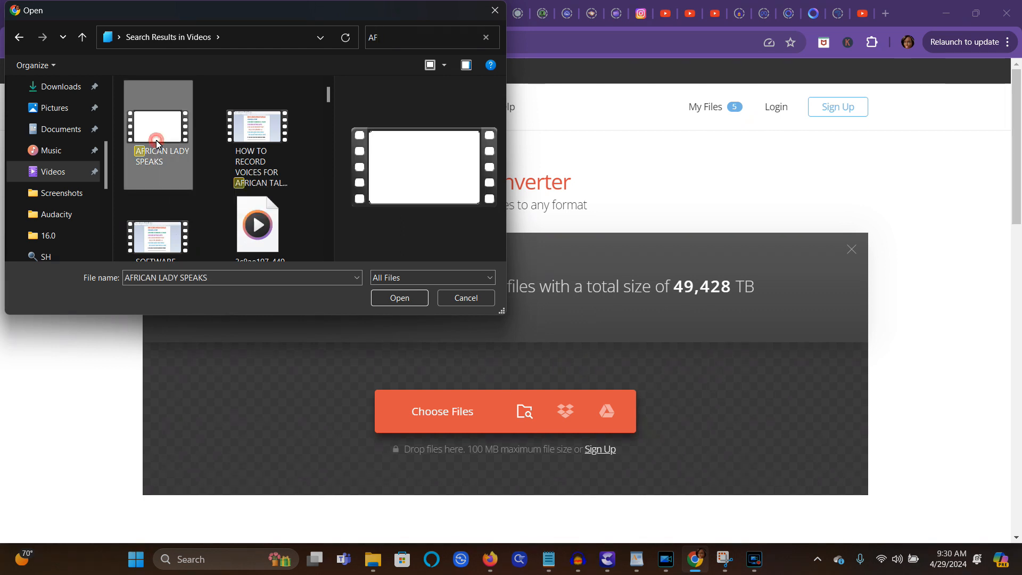
pyautogui.click(398, 299)
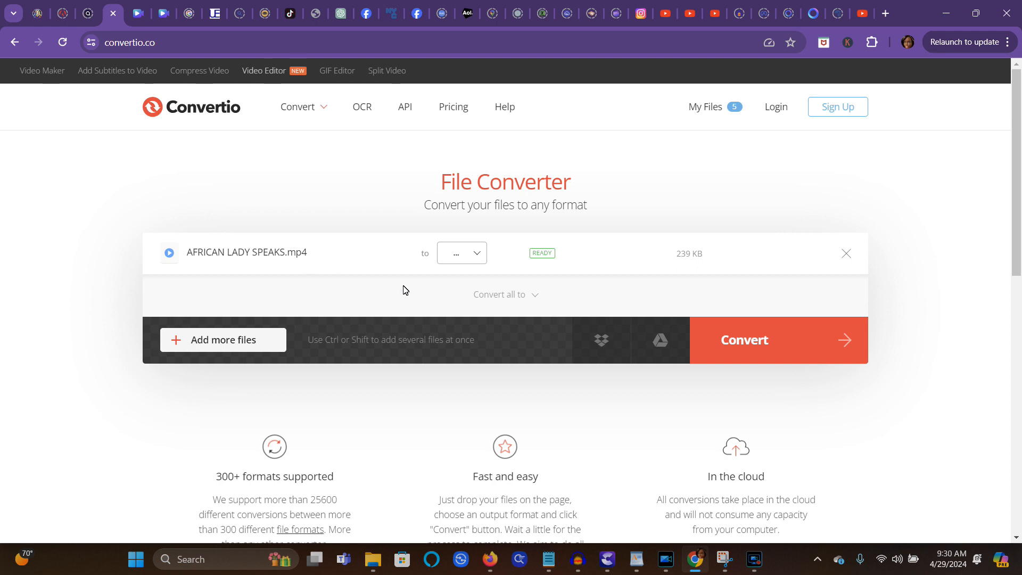
# Convert AFRICAN LADY SPEAKS.mp4 to MP3 audio and download the converted file
pyautogui.click(454, 257)
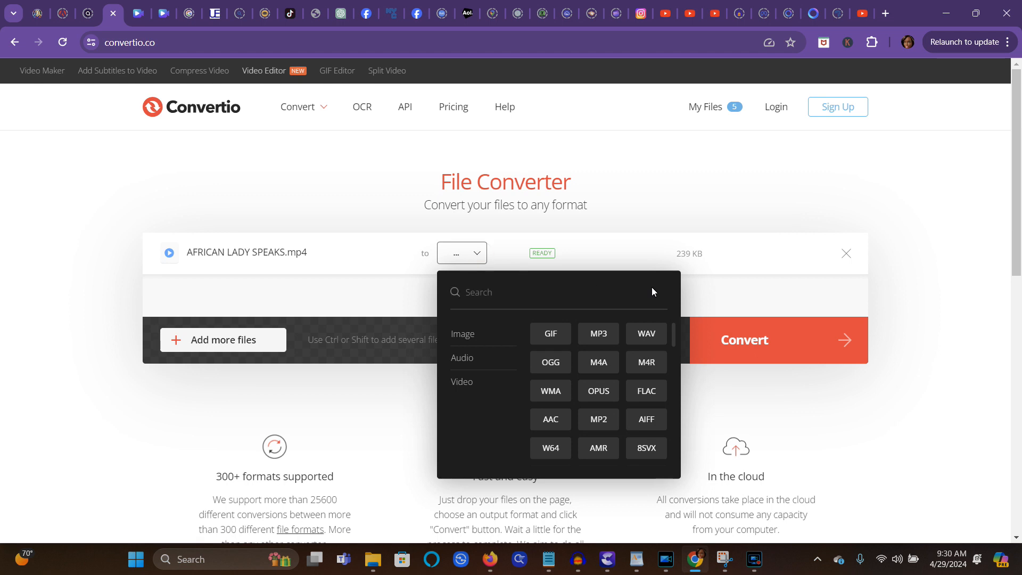
pyautogui.moveTo(485, 360)
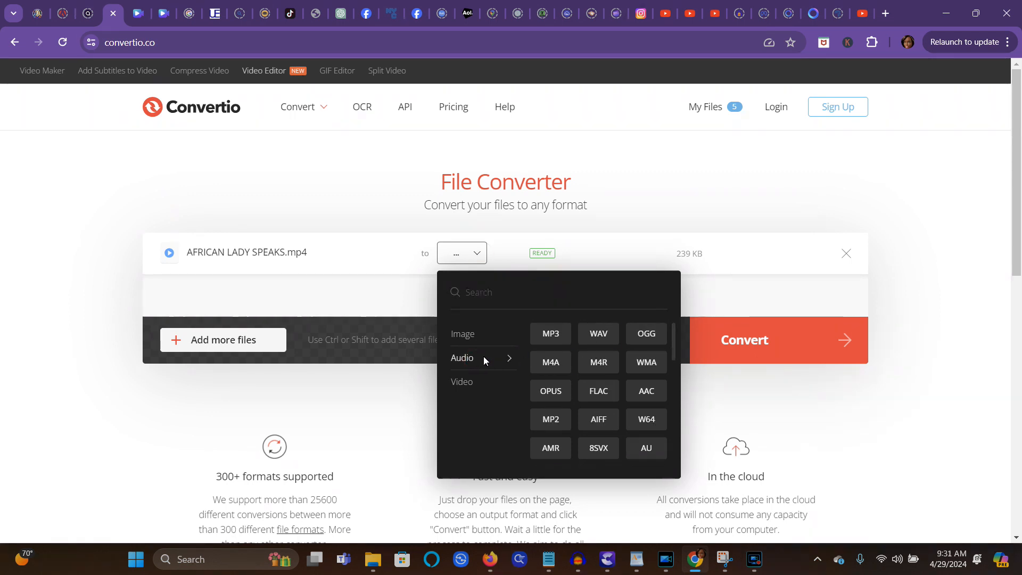
pyautogui.click(551, 334)
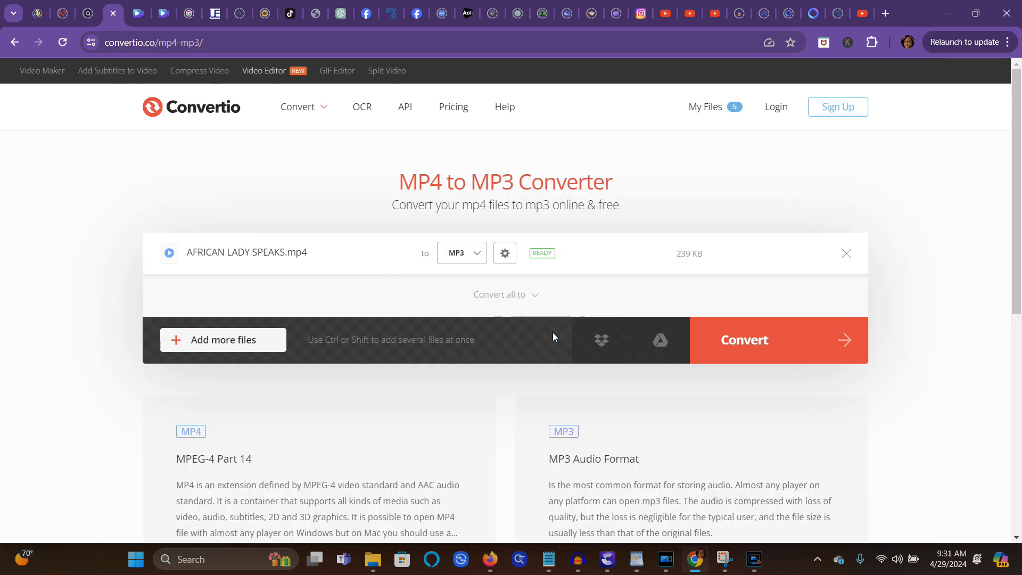
pyautogui.click(766, 346)
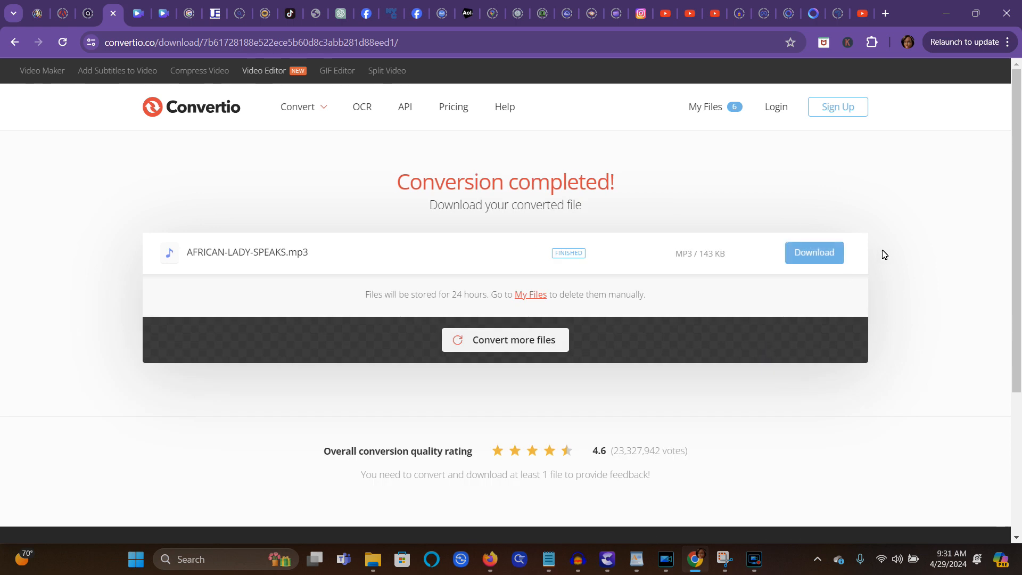
pyautogui.click(811, 256)
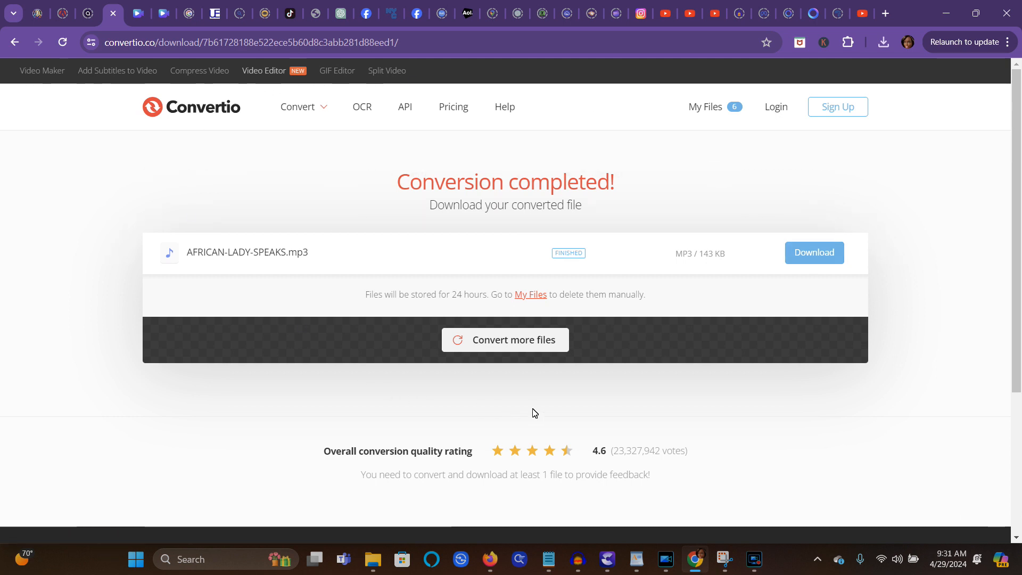
# In the Canva design in Firefox, choose the woman at the microphone as presenter and upload AFRICAN-LADY-SPEAKS from Downloads as her audio
pyautogui.click(491, 561)
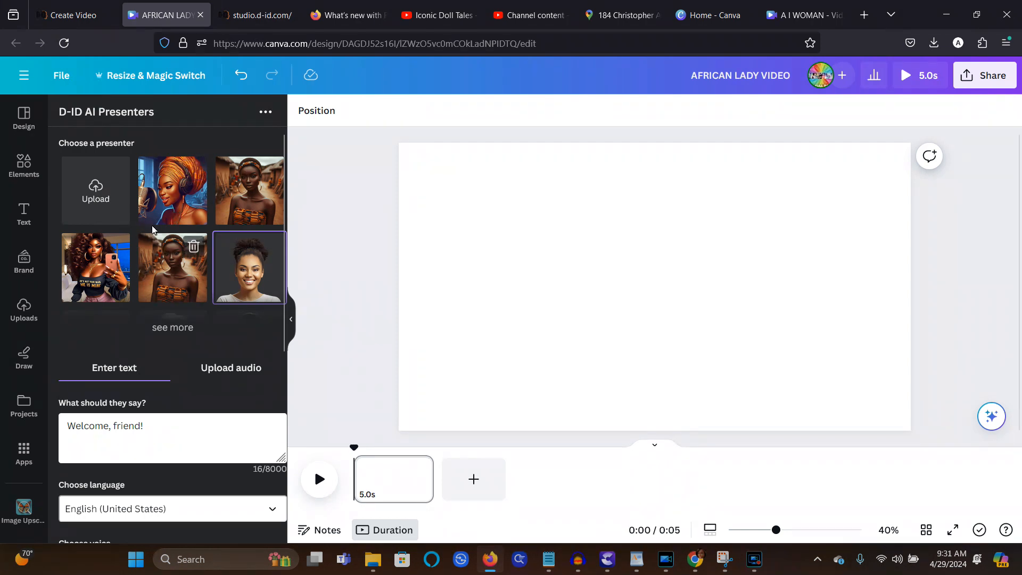
pyautogui.click(166, 201)
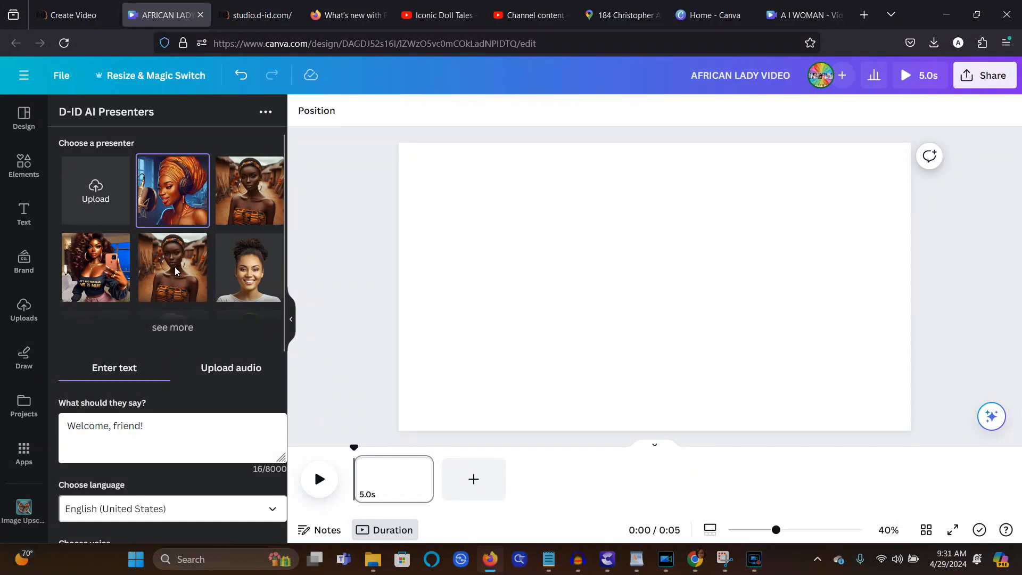
pyautogui.click(227, 371)
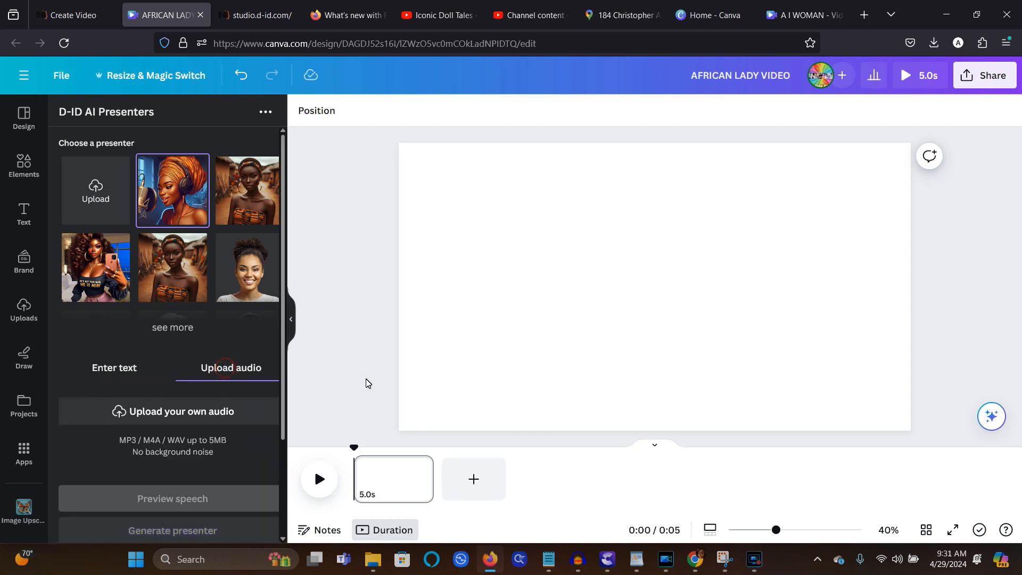
pyautogui.click(194, 413)
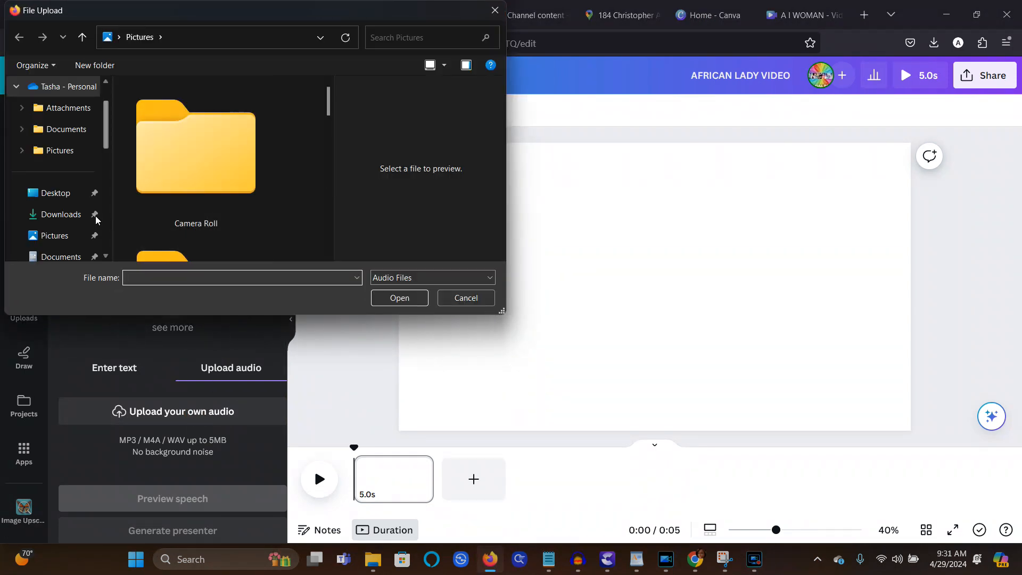
pyautogui.click(61, 214)
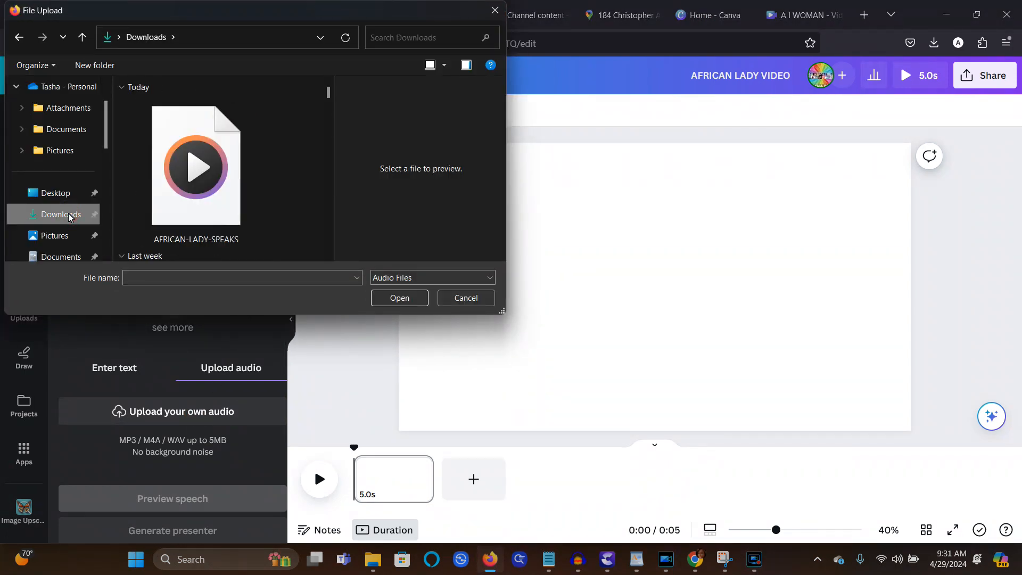
pyautogui.click(210, 191)
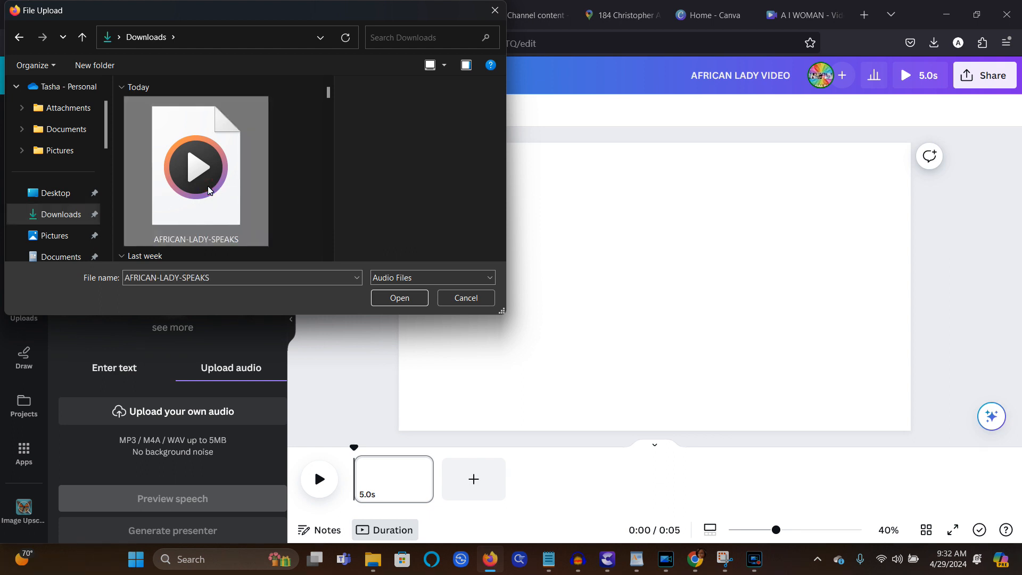
pyautogui.click(401, 299)
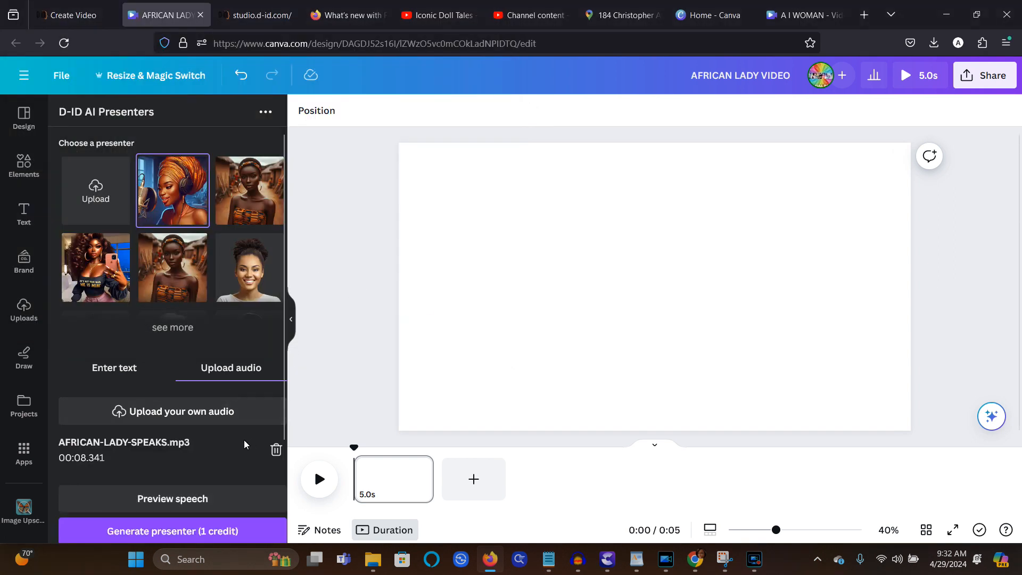
# Review the presenter and audio settings, and generate the D-ID presenter video for 1 credit
pyautogui.scroll(-2, 245, 445)
pyautogui.scroll(1, 244, 445)
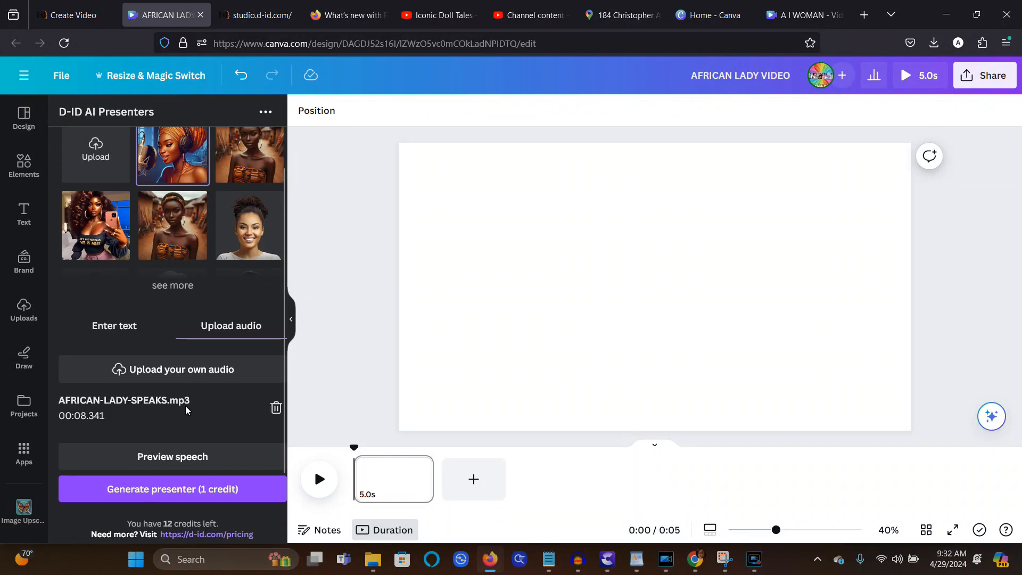
pyautogui.scroll(1, 187, 414)
pyautogui.scroll(-3, 189, 414)
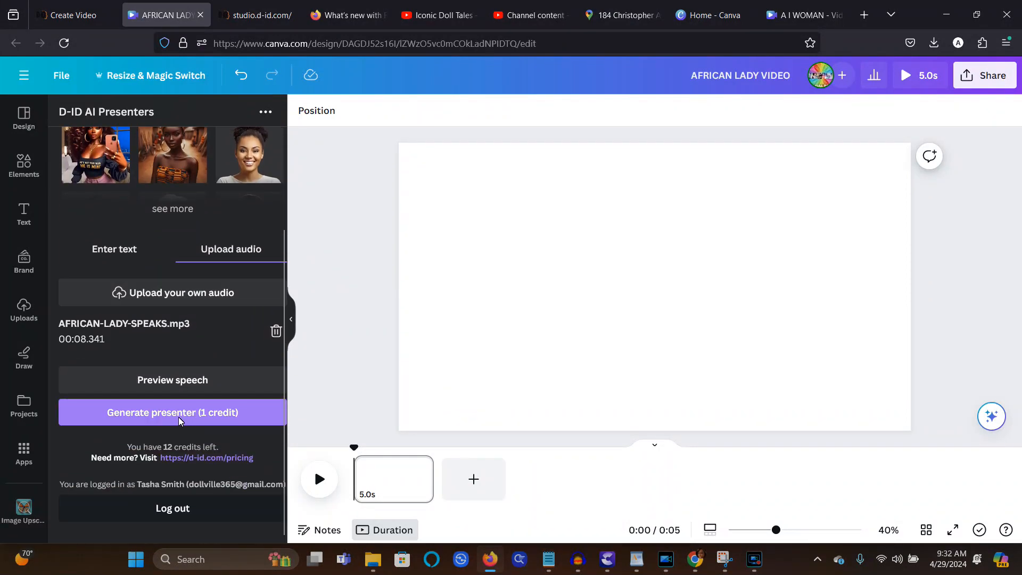
pyautogui.scroll(3, 274, 346)
pyautogui.moveTo(184, 218)
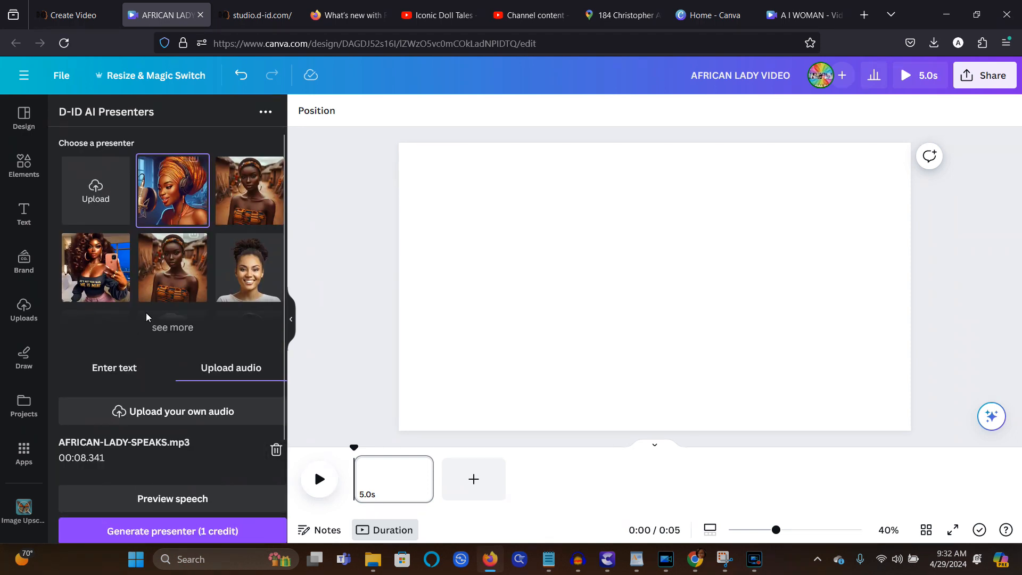
pyautogui.scroll(-3, 232, 464)
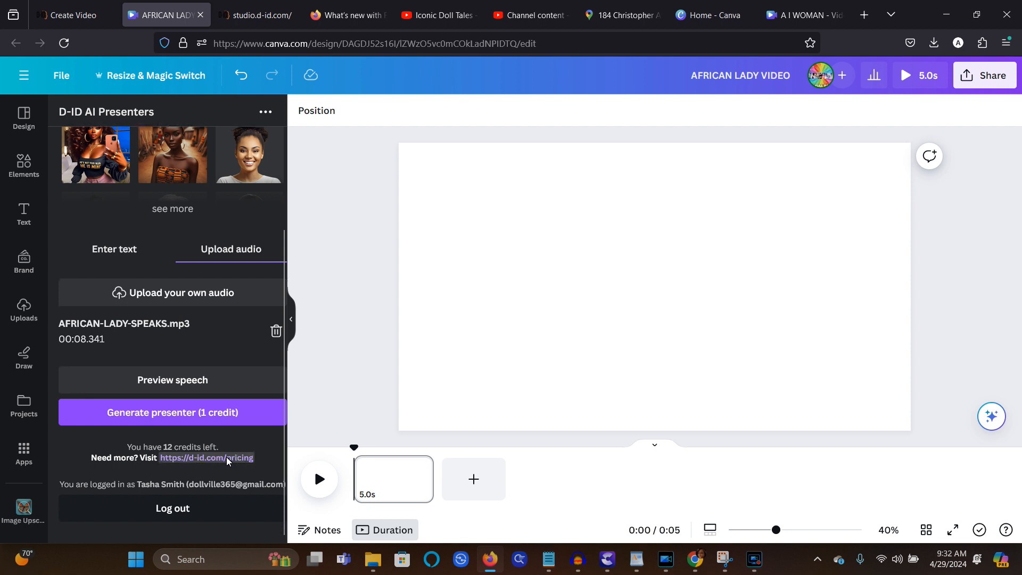
pyautogui.click(171, 415)
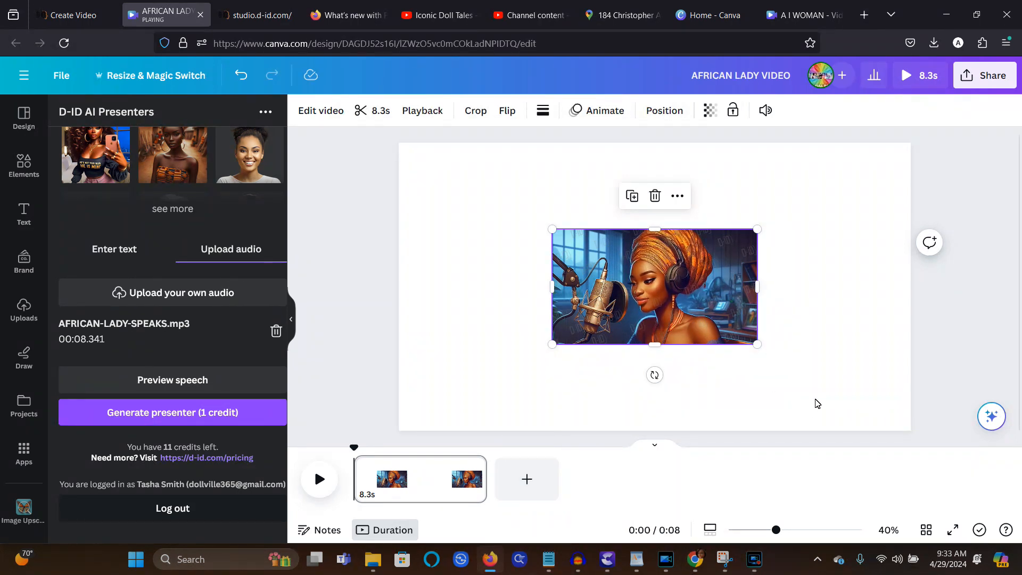
# Move the generated presenter video to the page's upper-left corner and enlarge it to fill the whole page, leaving it deselected
pyautogui.moveTo(631, 287); pyautogui.dragTo(476, 200)
pyautogui.moveTo(608, 262); pyautogui.dragTo(918, 434)
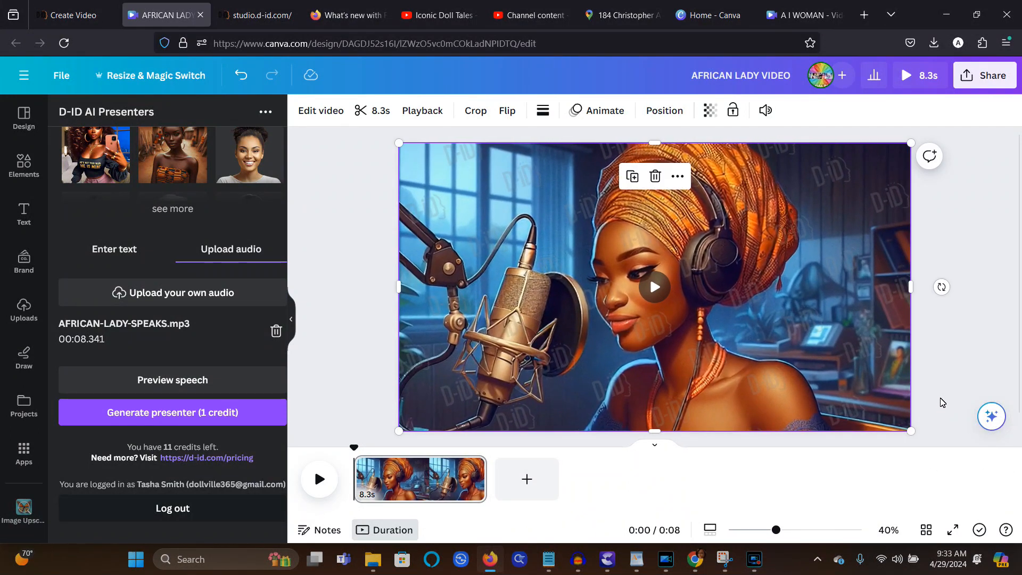
pyautogui.click(940, 399)
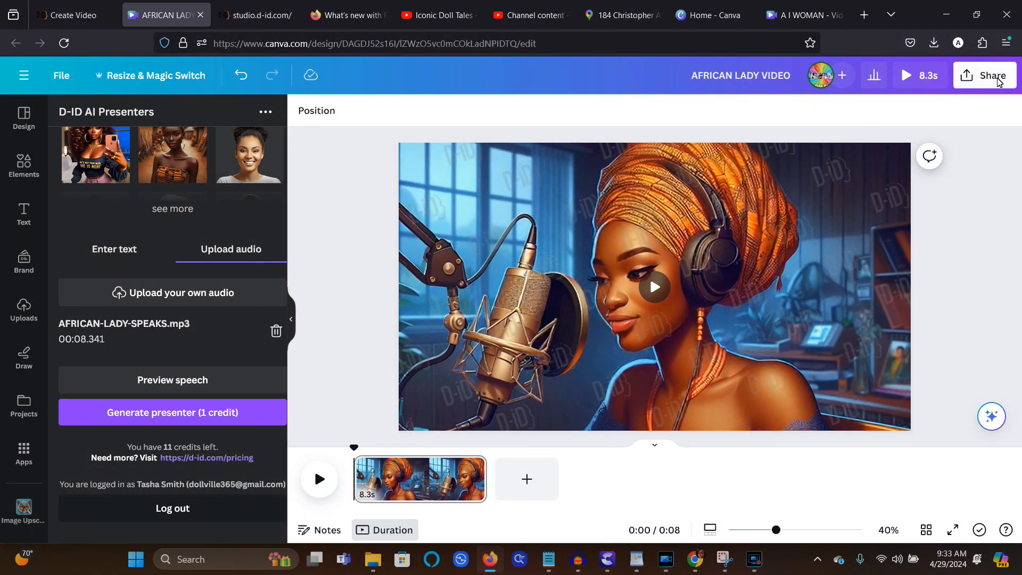
# Download the AFRICAN LADY VIDEO design as a 1080p (HD) MP4 video and dismiss the download and sharing pop-ups
pyautogui.click(998, 80)
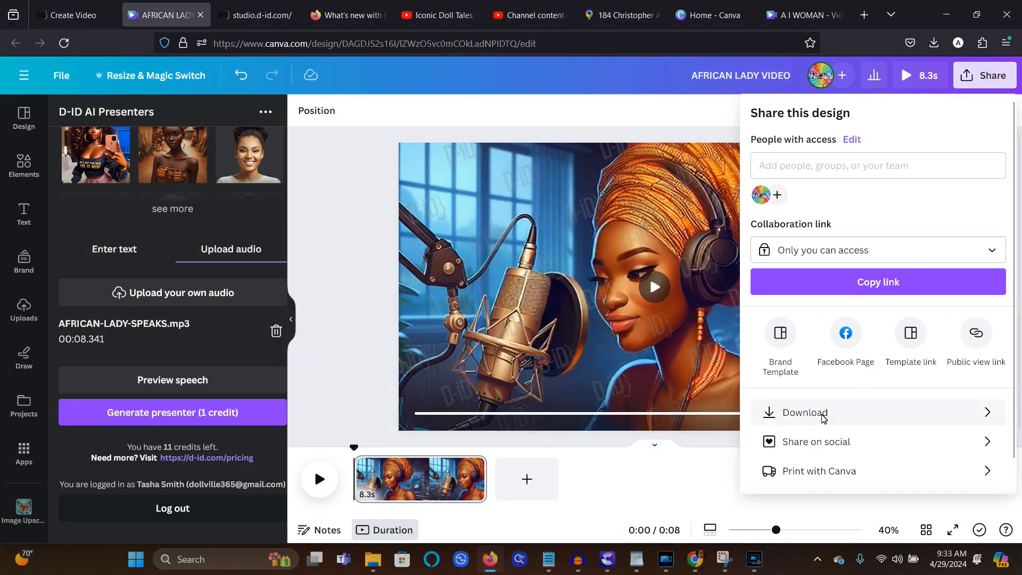
pyautogui.click(806, 413)
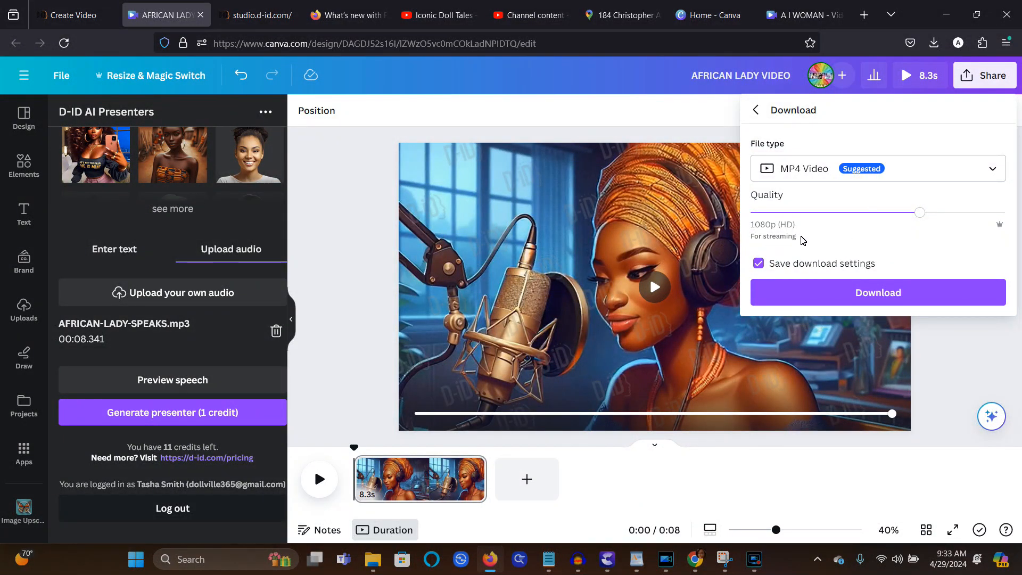
pyautogui.click(896, 299)
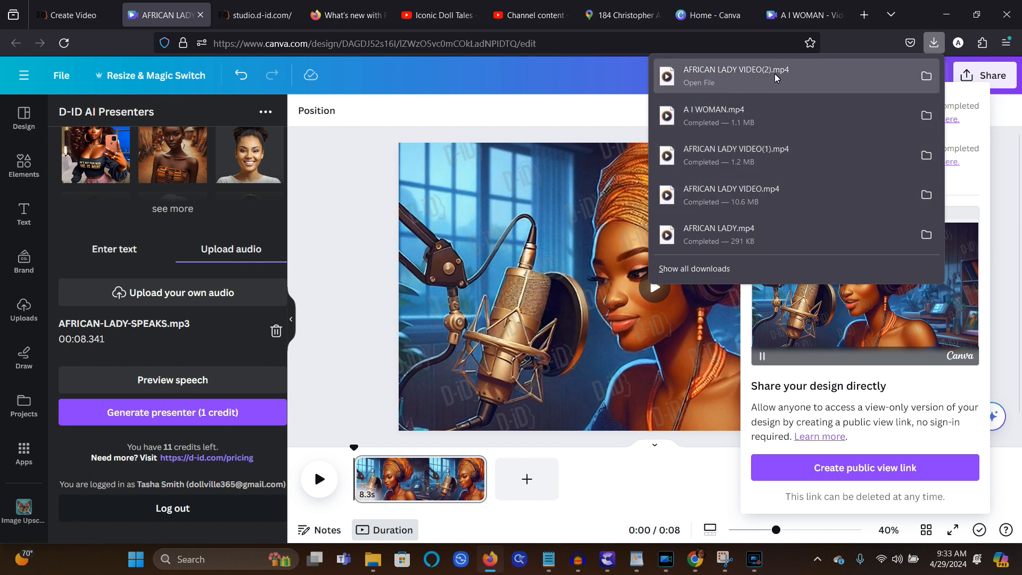
pyautogui.click(1006, 269)
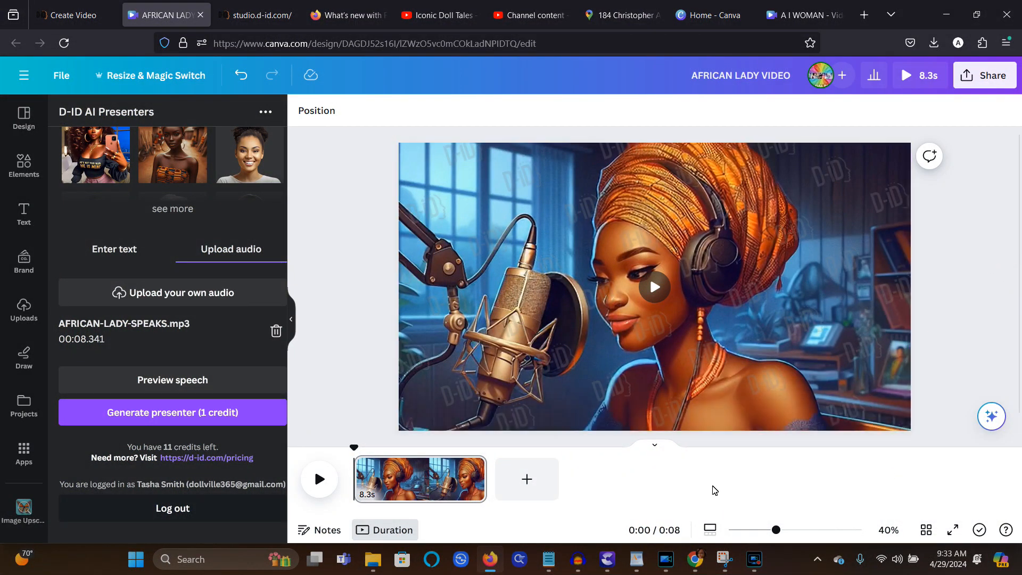
# In PowerDirector, import AFRICAN LADY VIDEO(2) from the Downloads folder and place it at the start of track 1
pyautogui.click(666, 559)
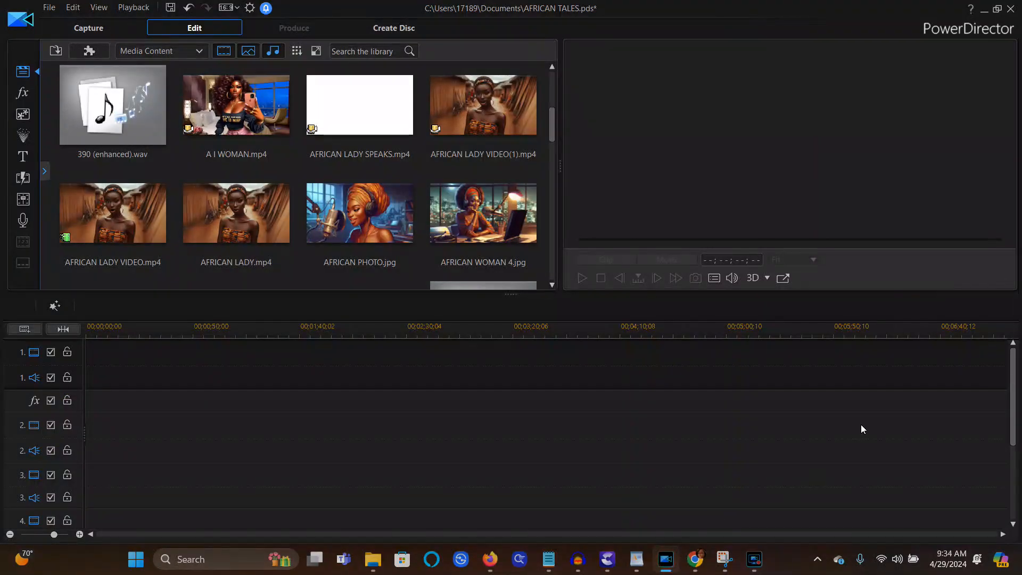
pyautogui.click(56, 51)
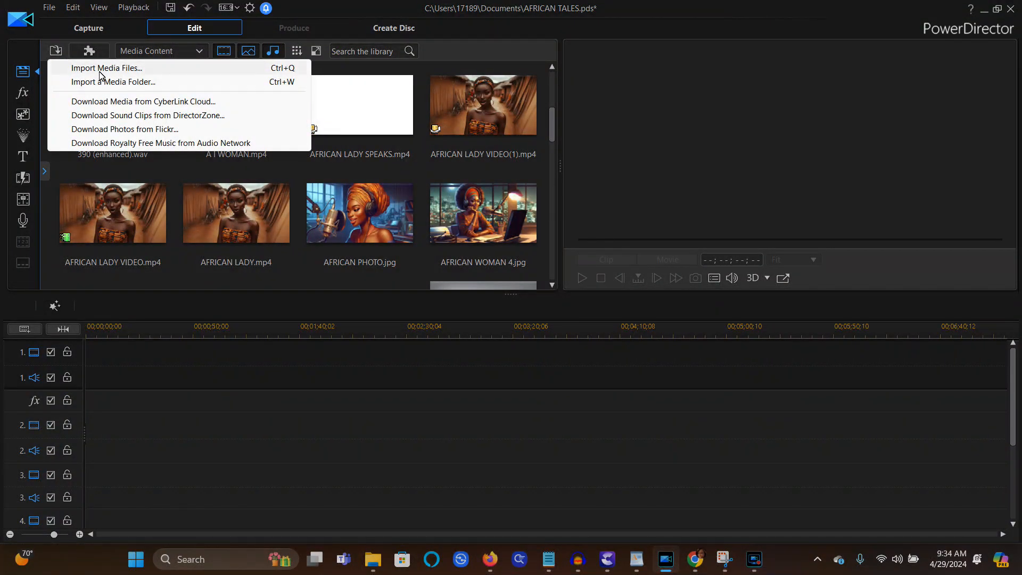
pyautogui.click(105, 68)
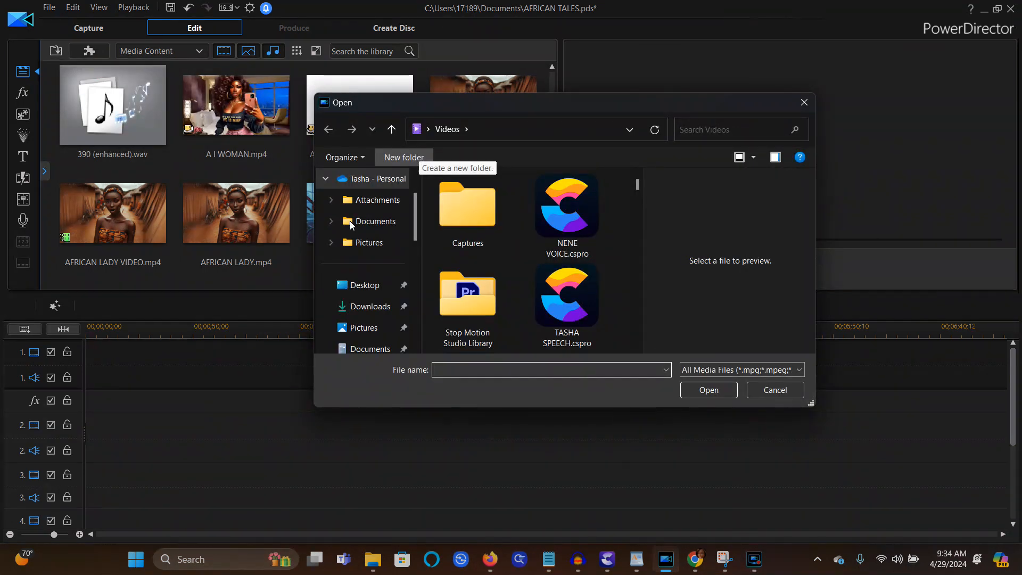
pyautogui.click(376, 308)
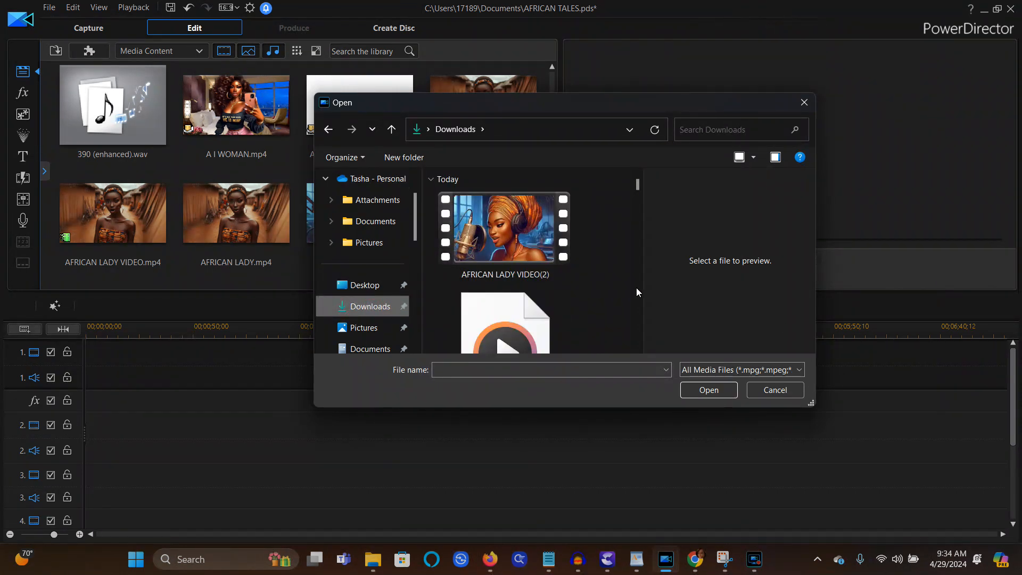
pyautogui.click(531, 248)
pyautogui.click(707, 393)
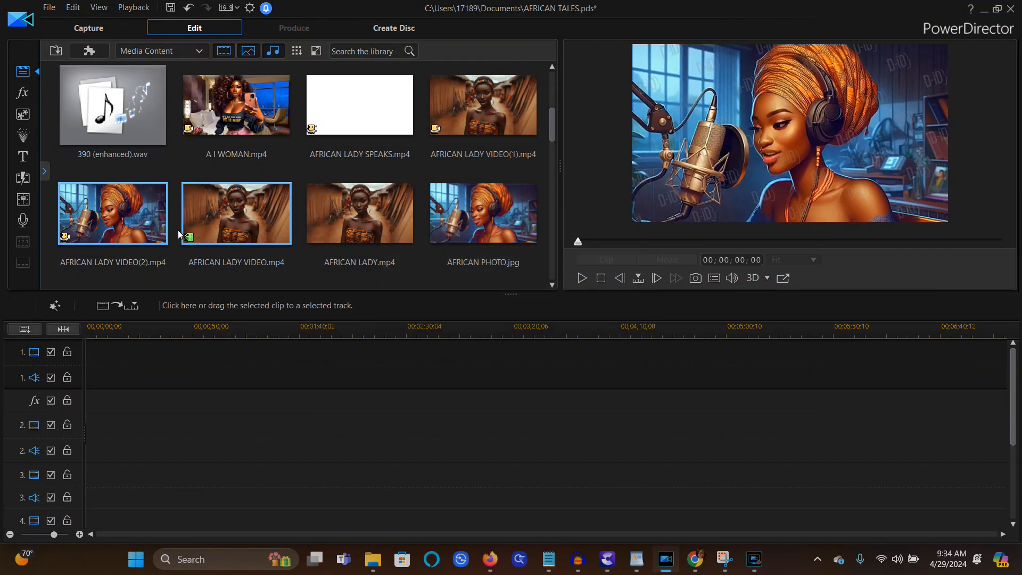
pyautogui.moveTo(136, 227); pyautogui.dragTo(75, 378)
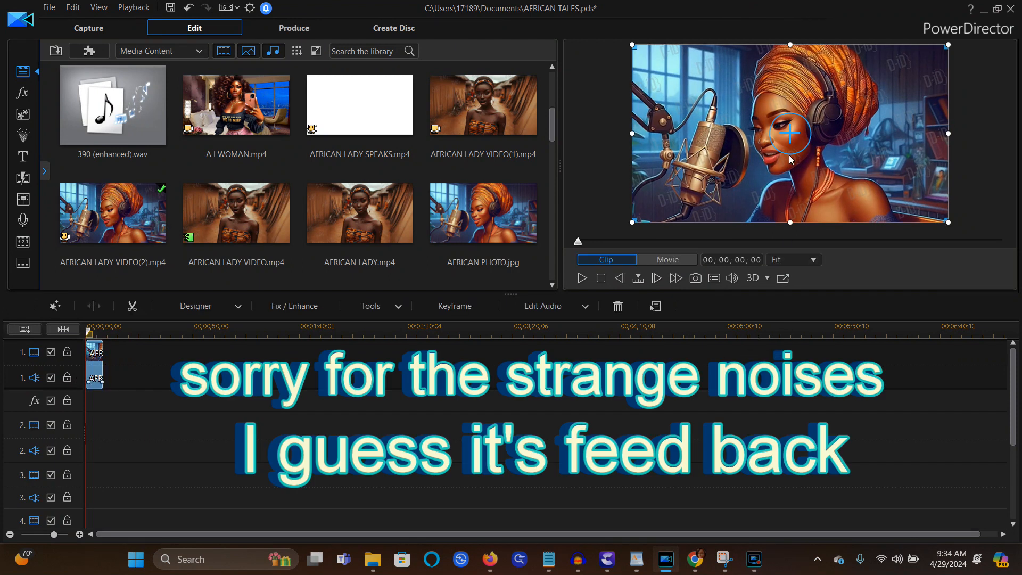
# Play the talking woman clip in the full-screen preview to check it, and close the preview
pyautogui.doubleClick(794, 152)
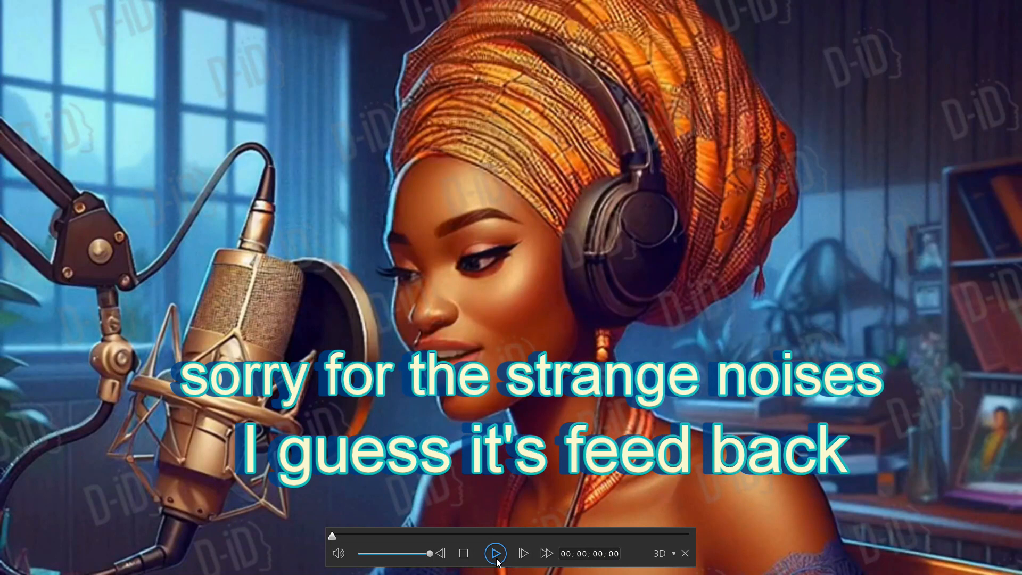
pyautogui.click(495, 554)
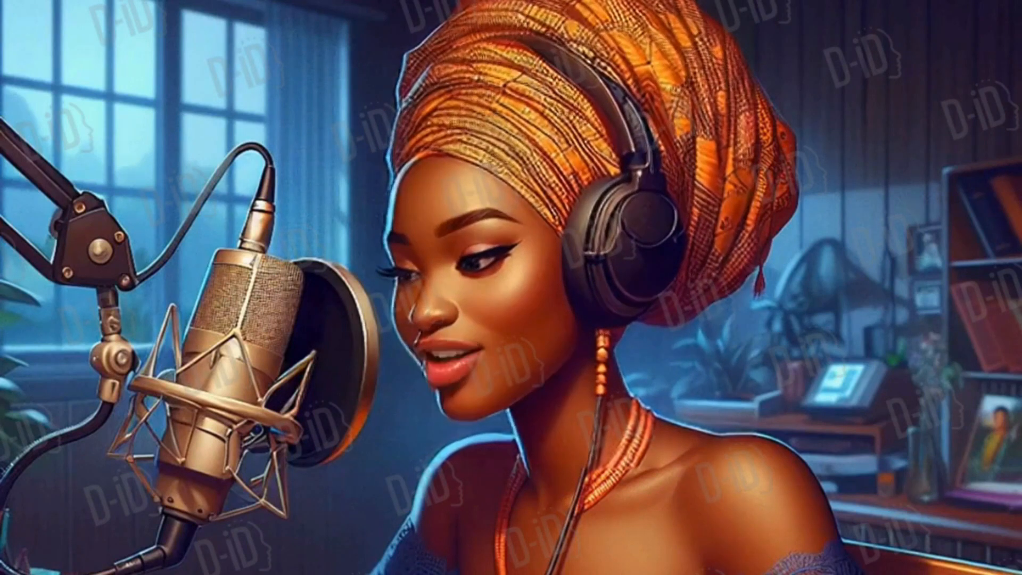
pyautogui.click(686, 553)
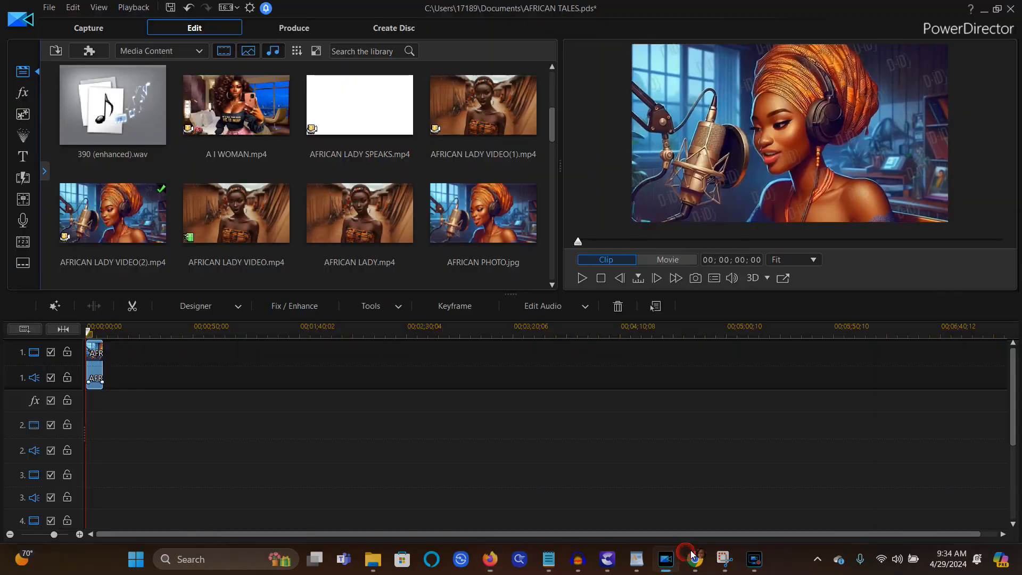